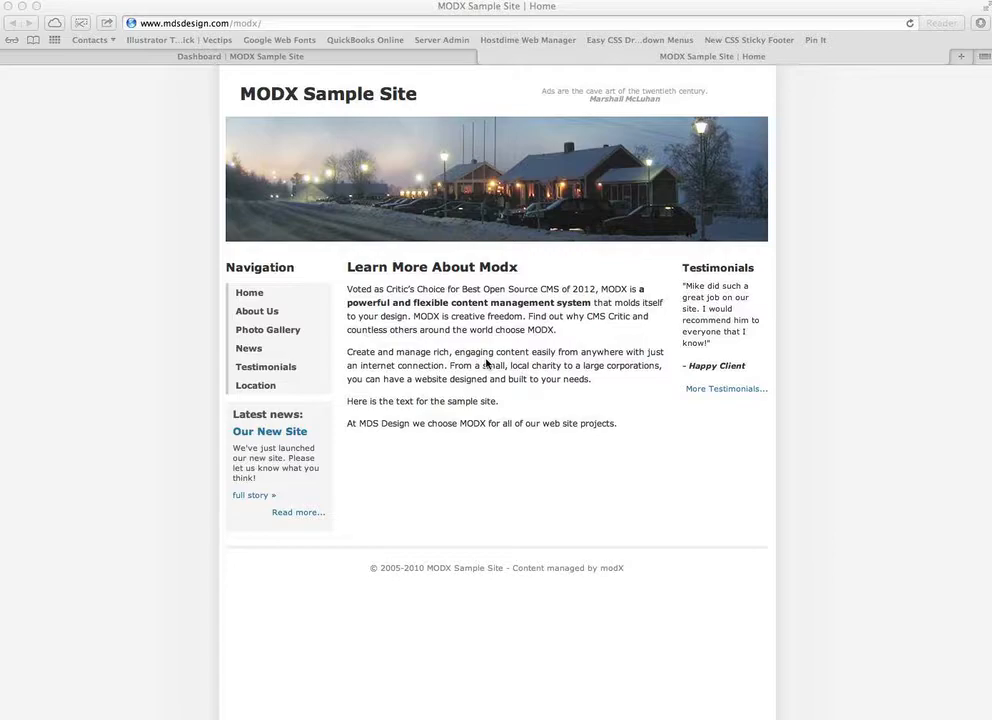
- Glance at the live sample site's home page, then return to the MODX manager Dashboard
click(202, 180)
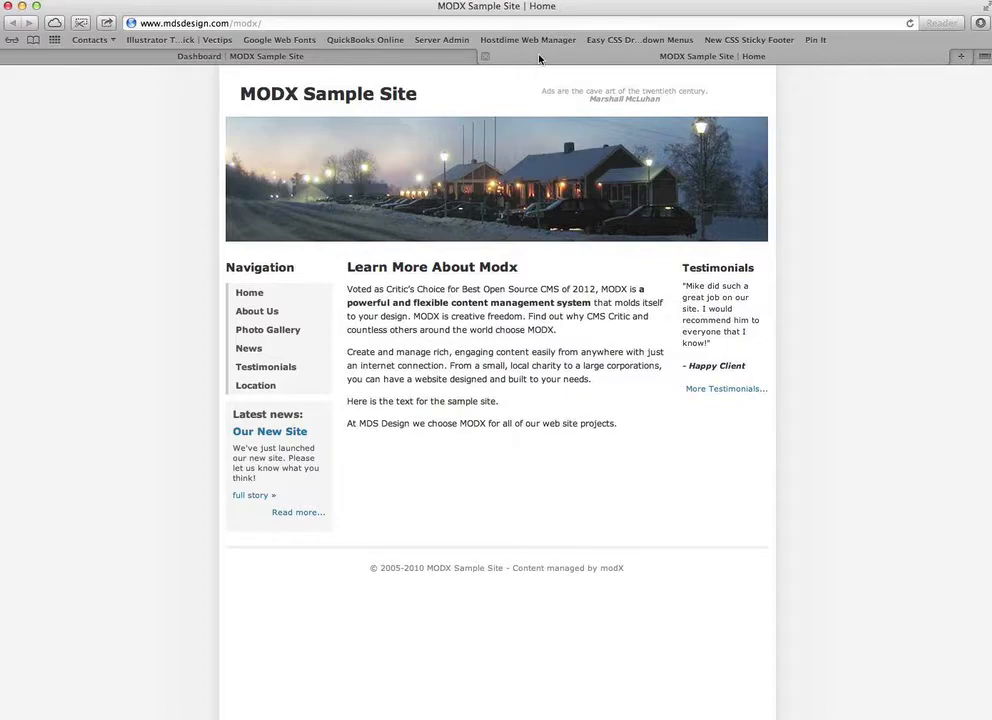
click(338, 54)
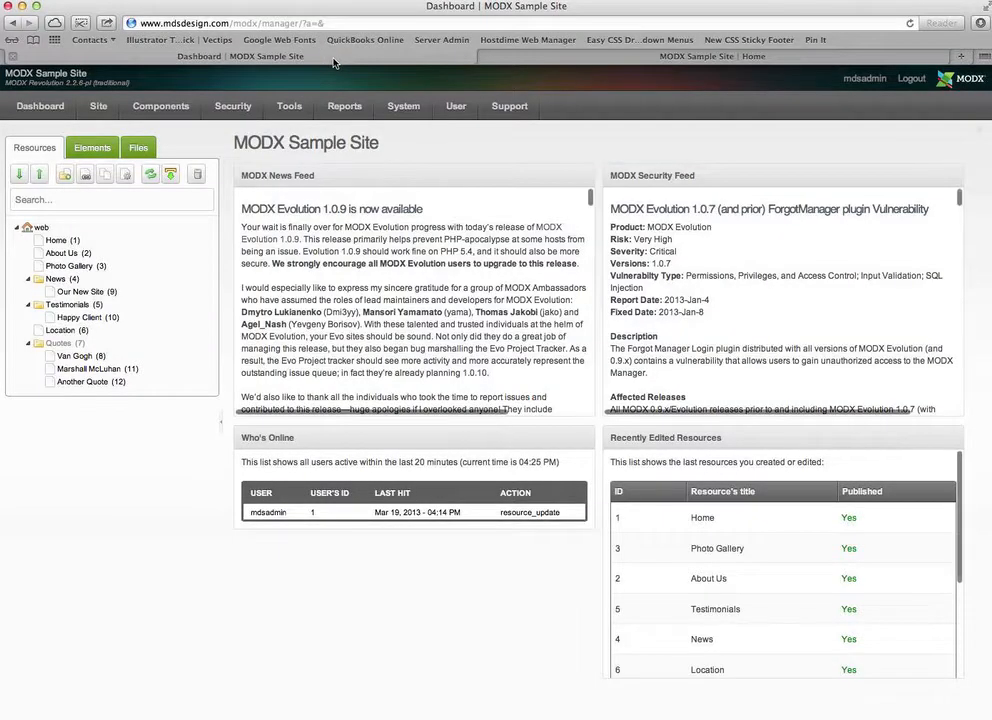
click(540, 57)
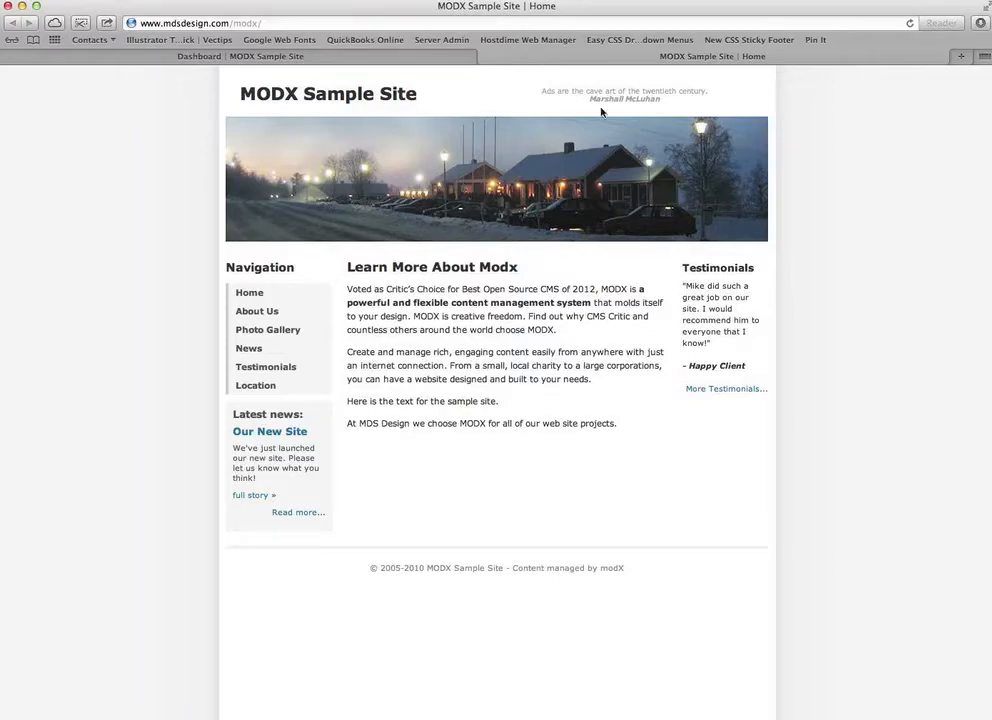
click(287, 57)
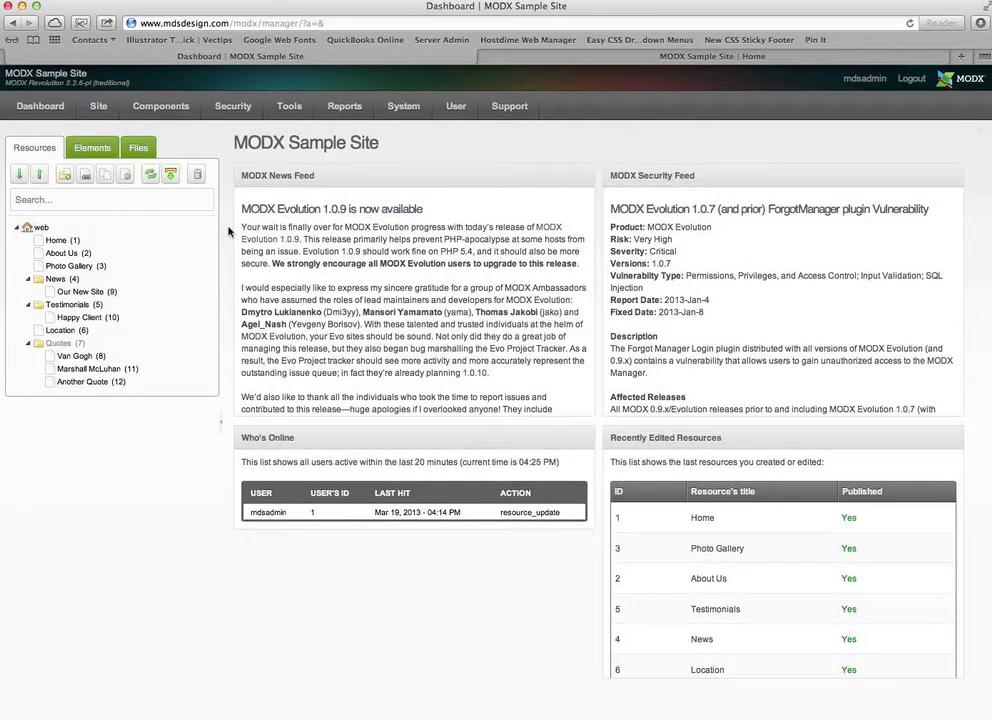
- Open About Us and add a new paragraph 'Here is some more text.' below the existing content
click(64, 253)
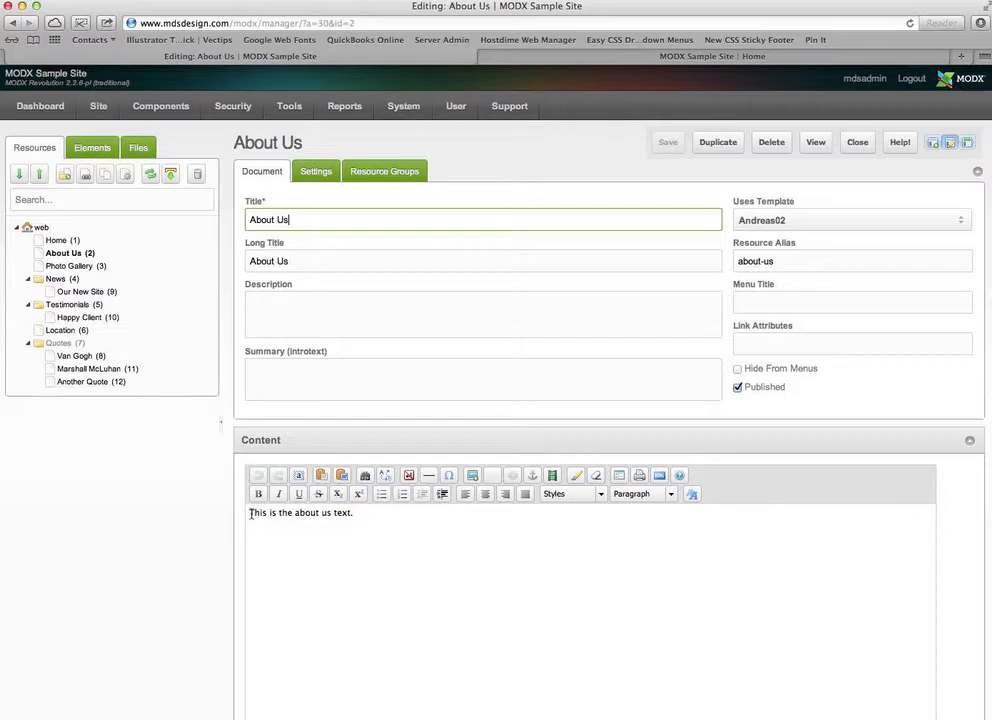
click(368, 514)
key(Return)
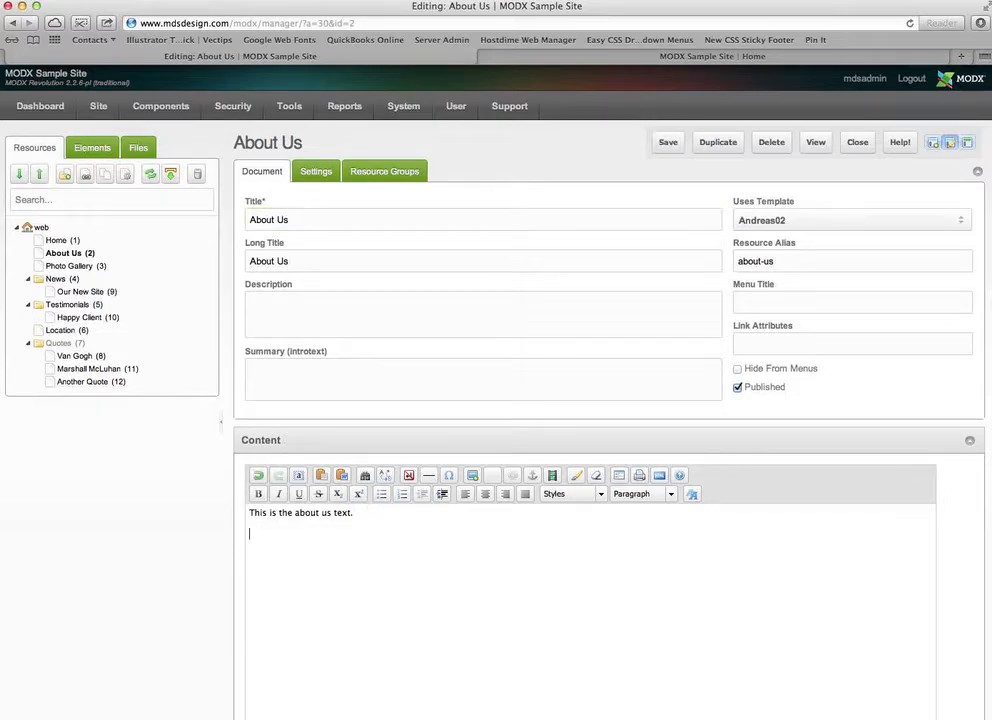
text(Here is some more text.)
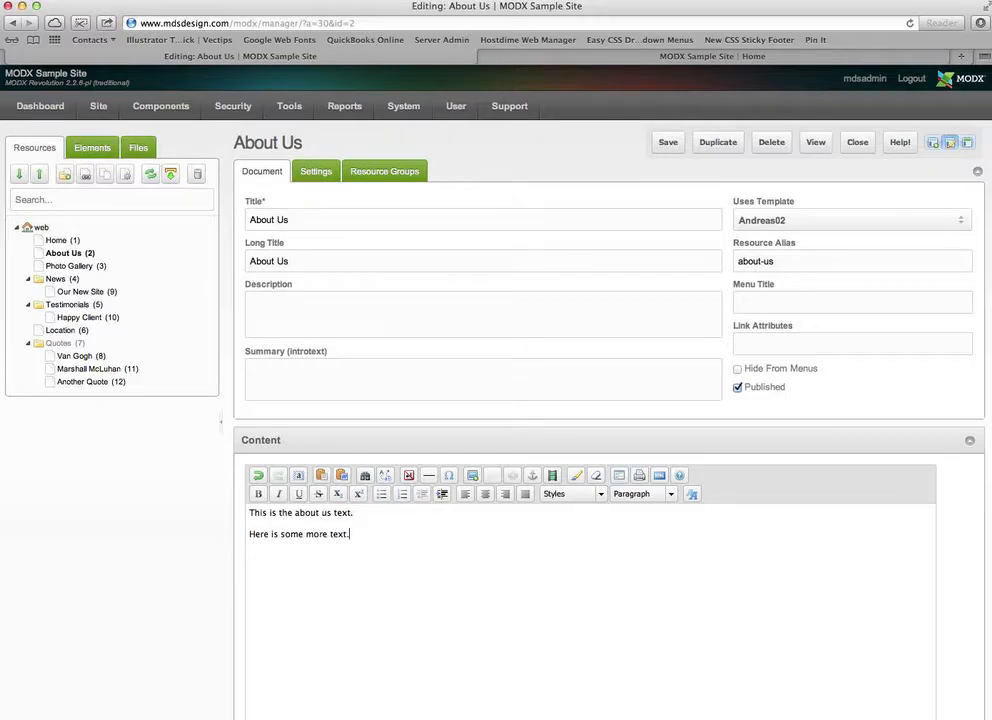
drag(357, 512, 242, 511)
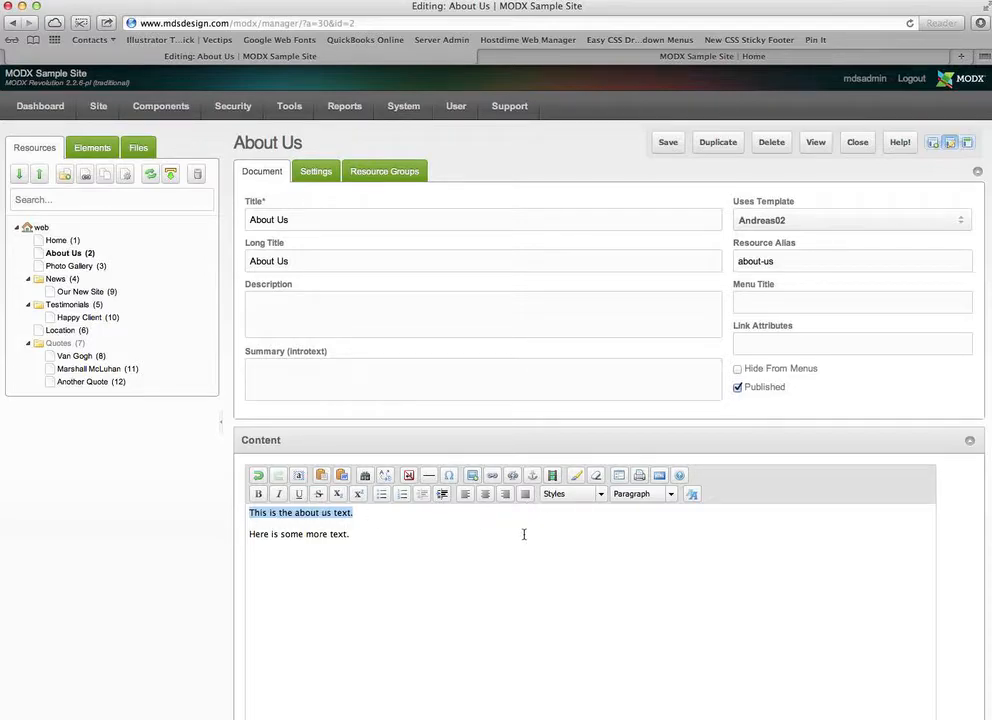
- Format 'This is the about us text.' as Heading 2 and add an empty paragraph below the text
click(670, 494)
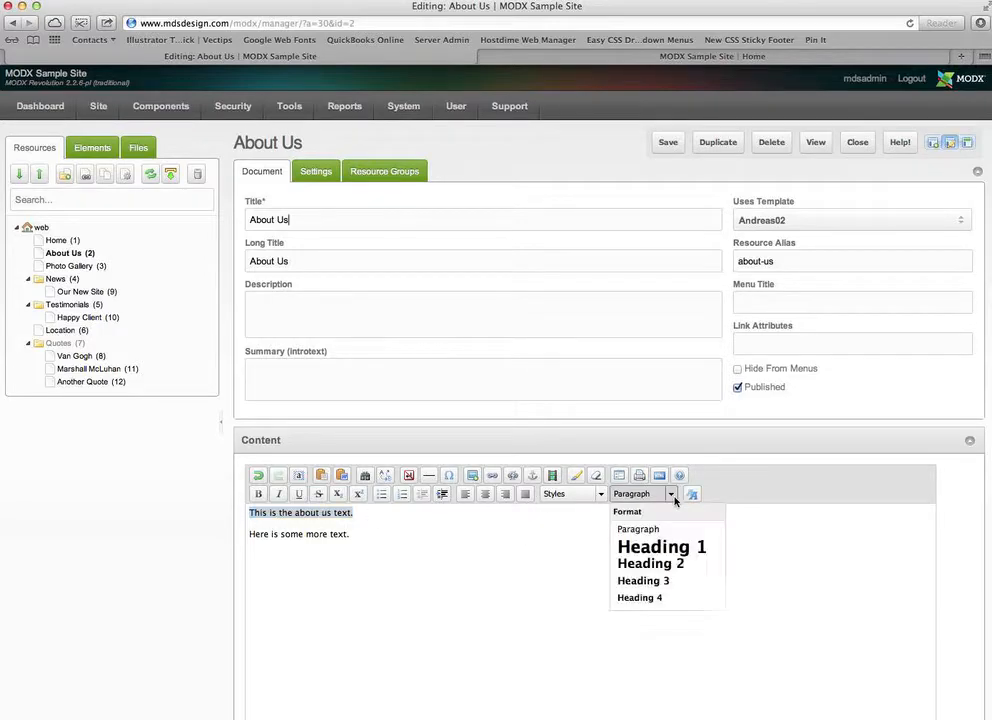
click(644, 572)
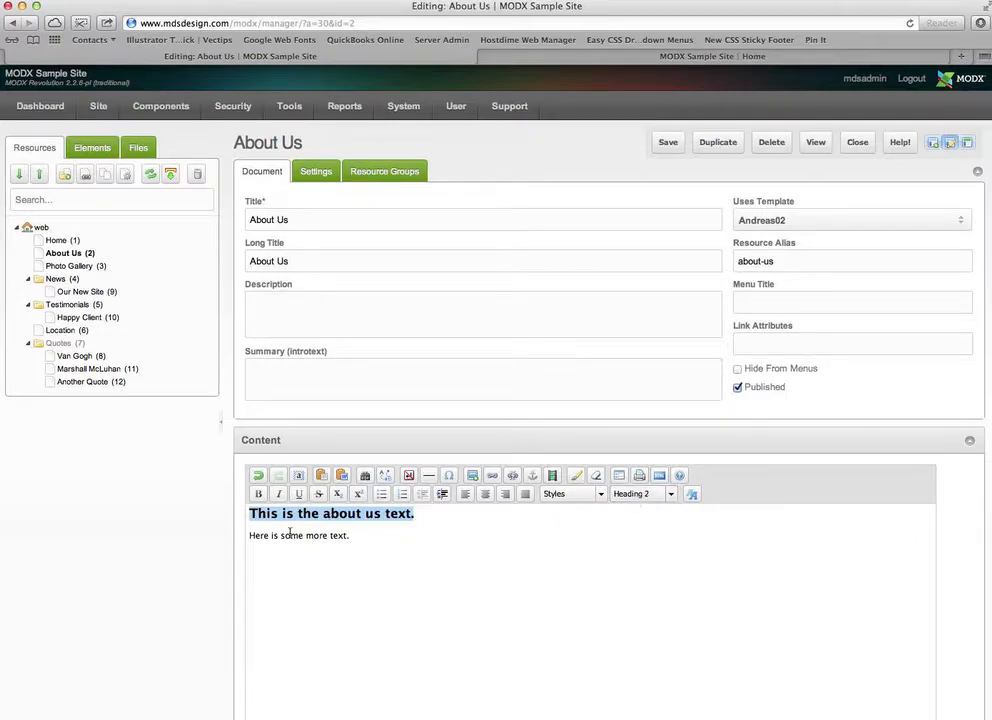
click(388, 536)
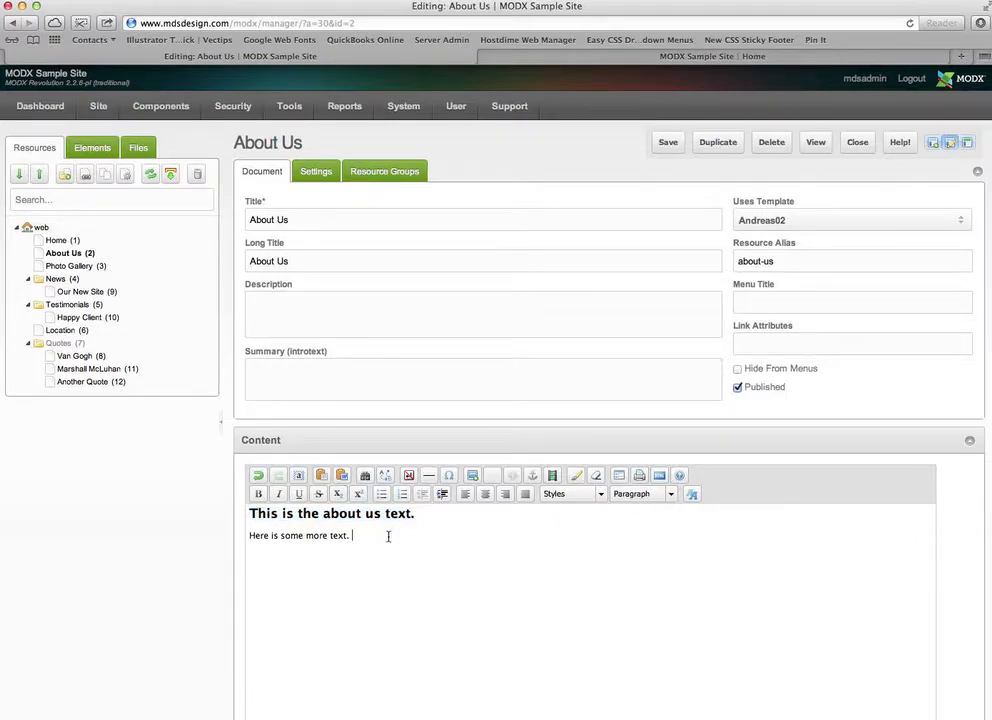
key(Return)
- Tidy the blank lines, removing the extra one above the heading and ending on the empty line below
click(250, 554)
click(251, 514)
key(Return)
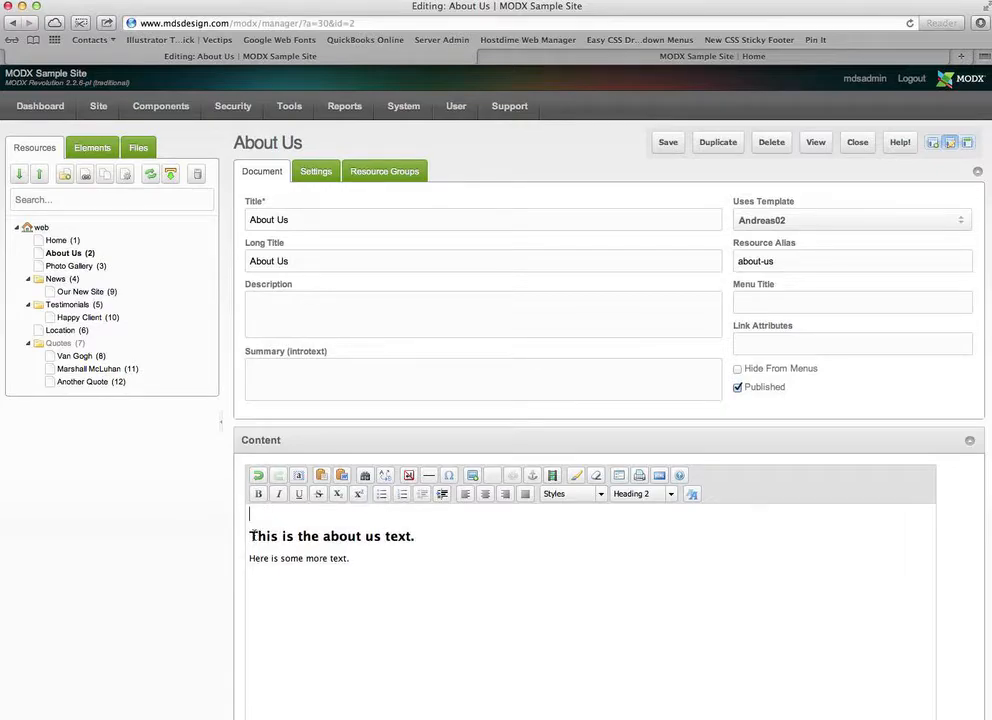
key(BackSpace)
click(382, 537)
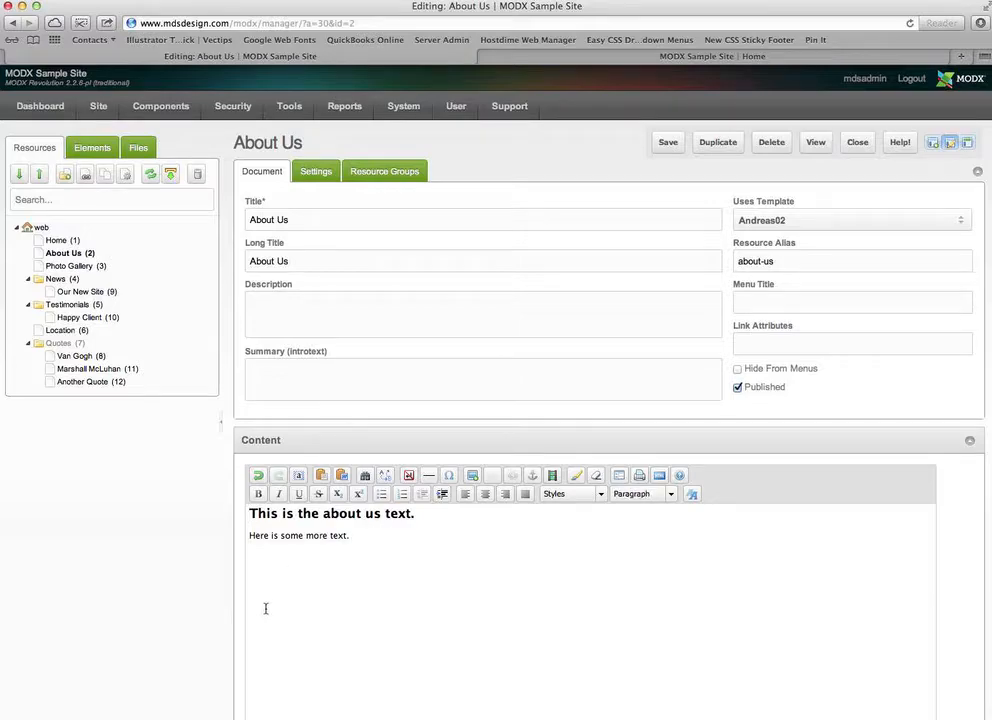
click(252, 556)
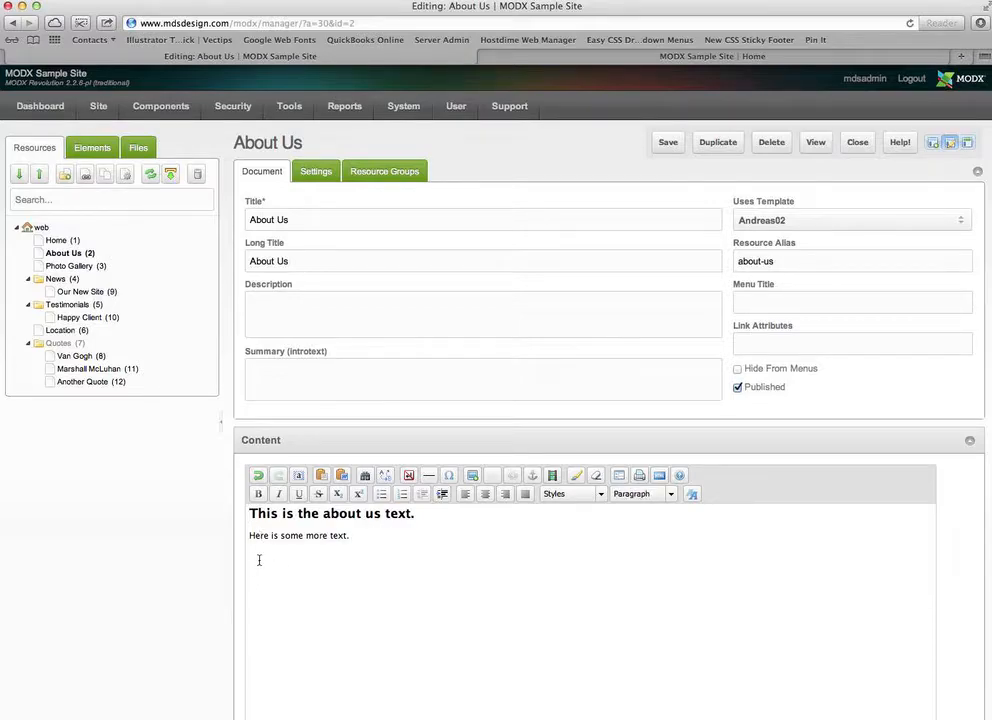
- Start inserting an image and open the Resources Browser to pick the file from the server
click(473, 476)
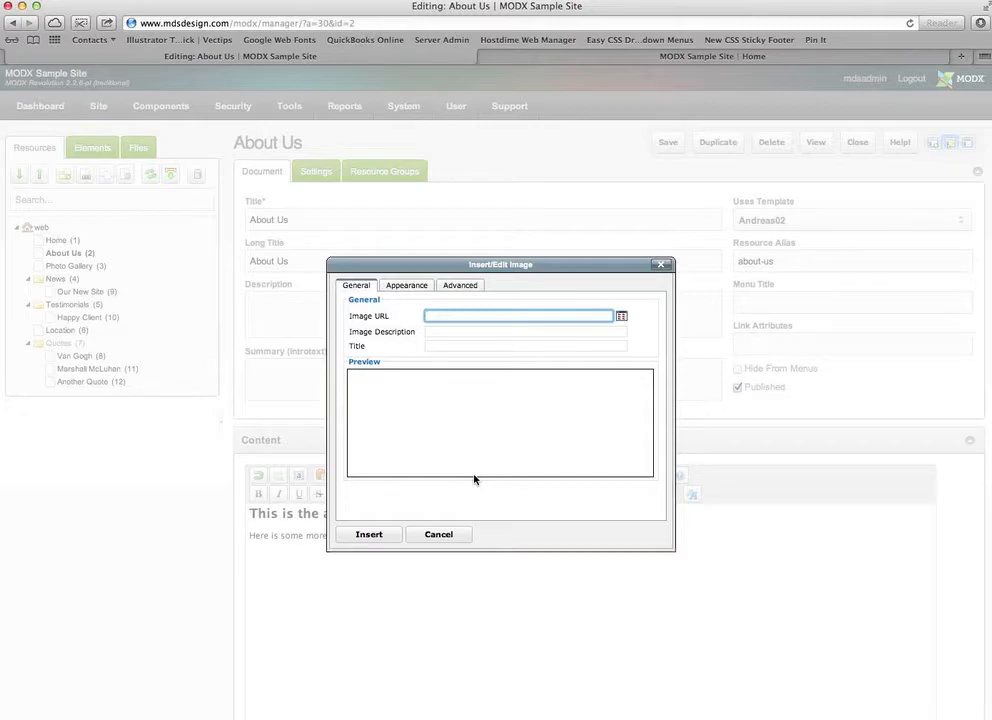
click(622, 317)
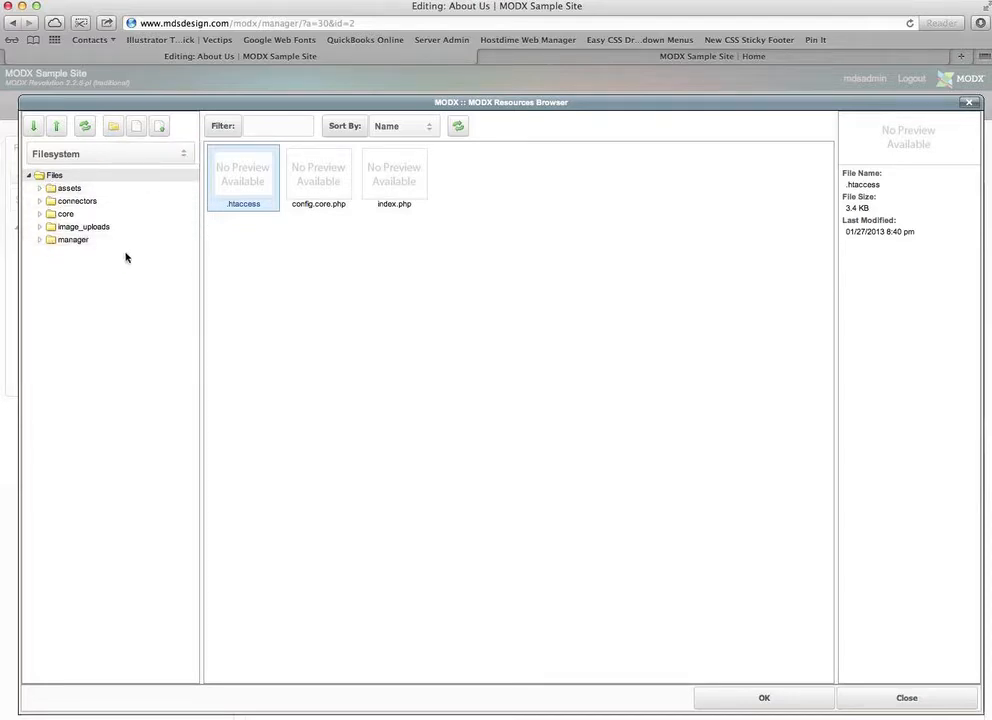
- In the image_uploads folder, begin uploading a file from the computer
click(57, 229)
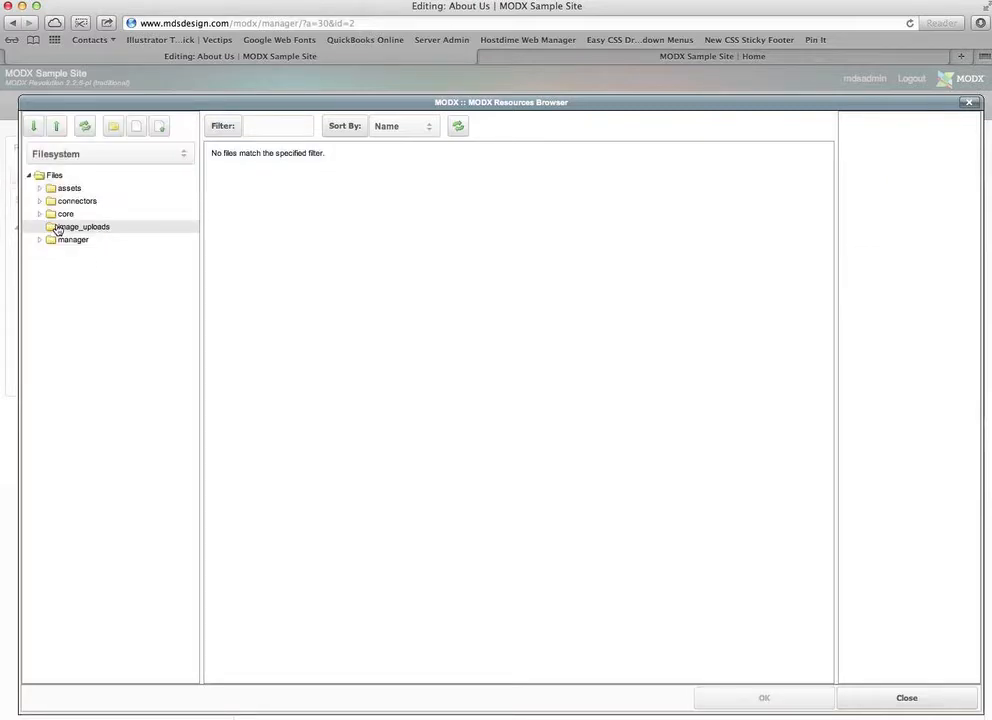
click(161, 128)
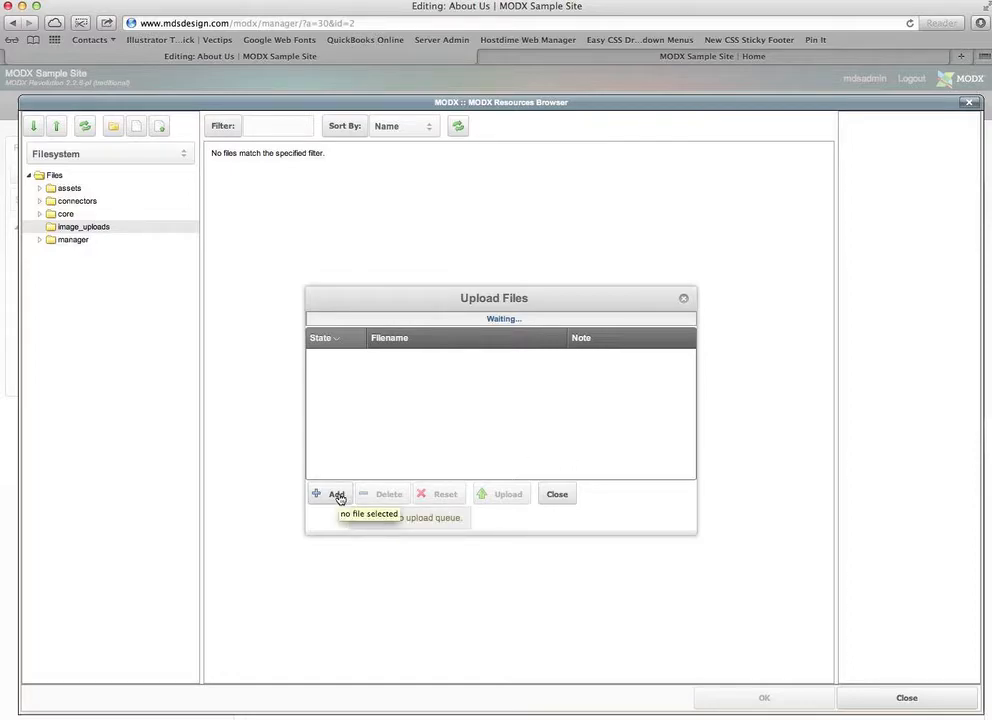
click(339, 498)
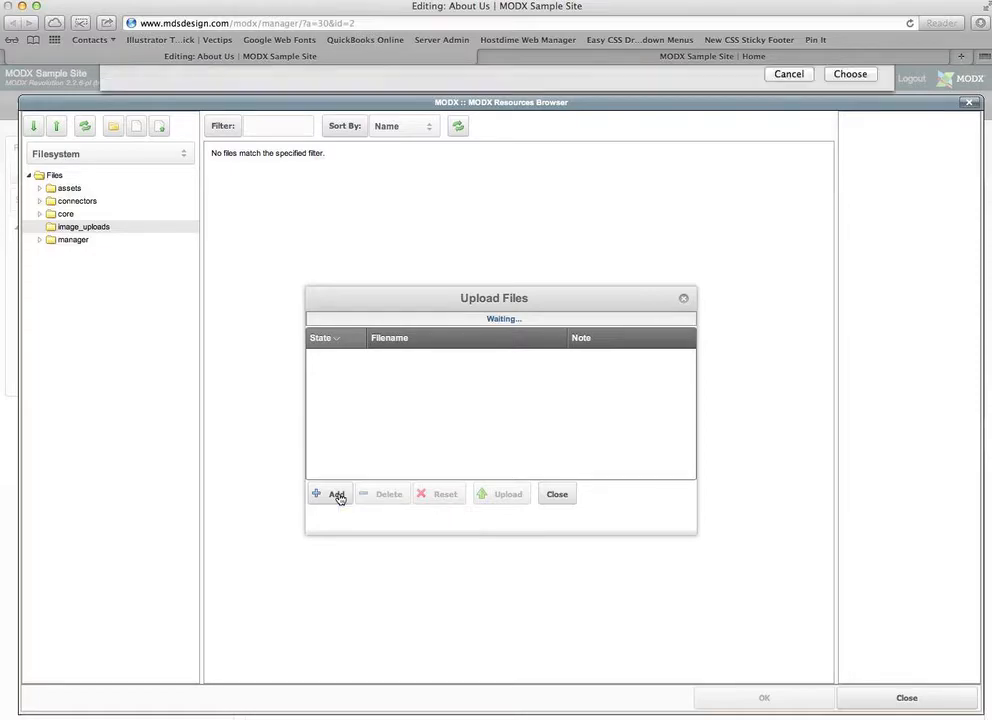
- Go to the Desktop's flowers folder and choose flower7.jpg for upload
click(155, 205)
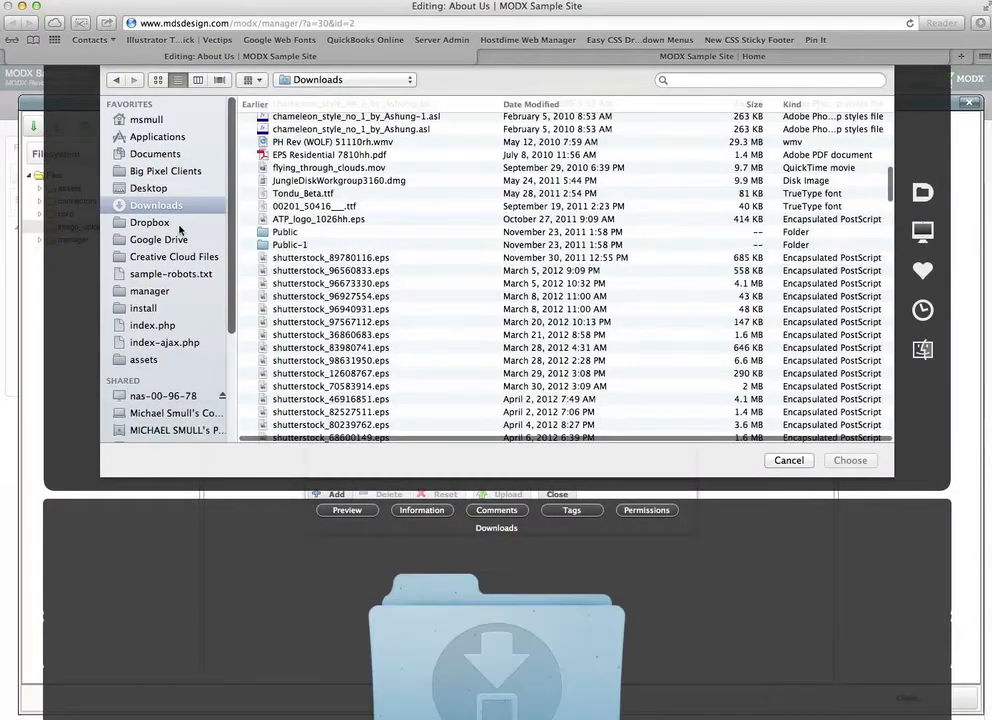
click(156, 190)
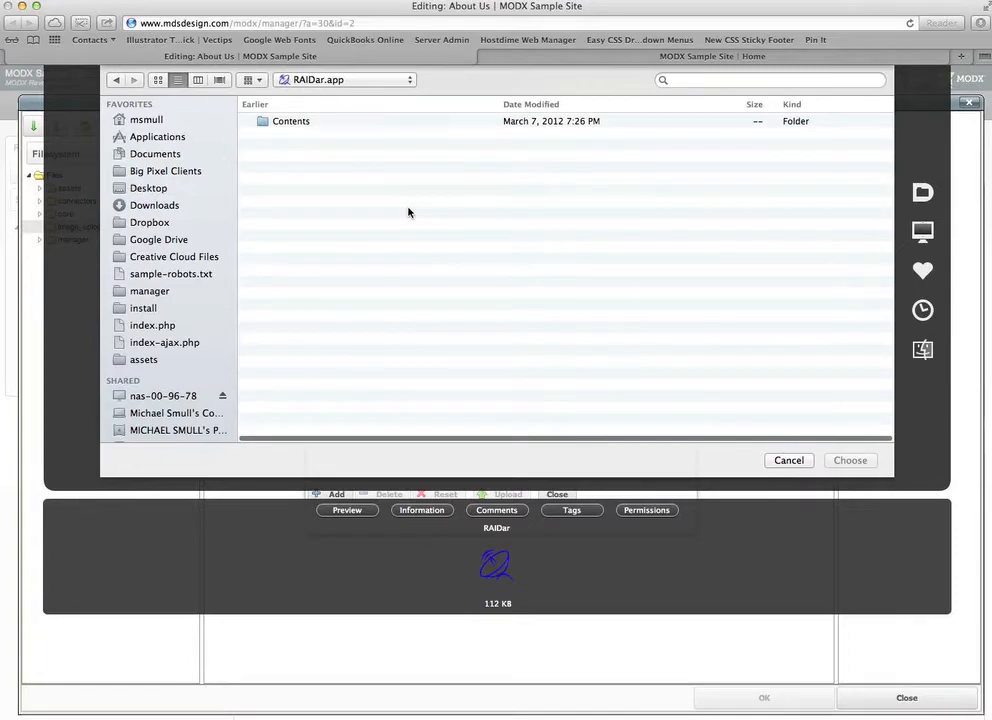
click(167, 190)
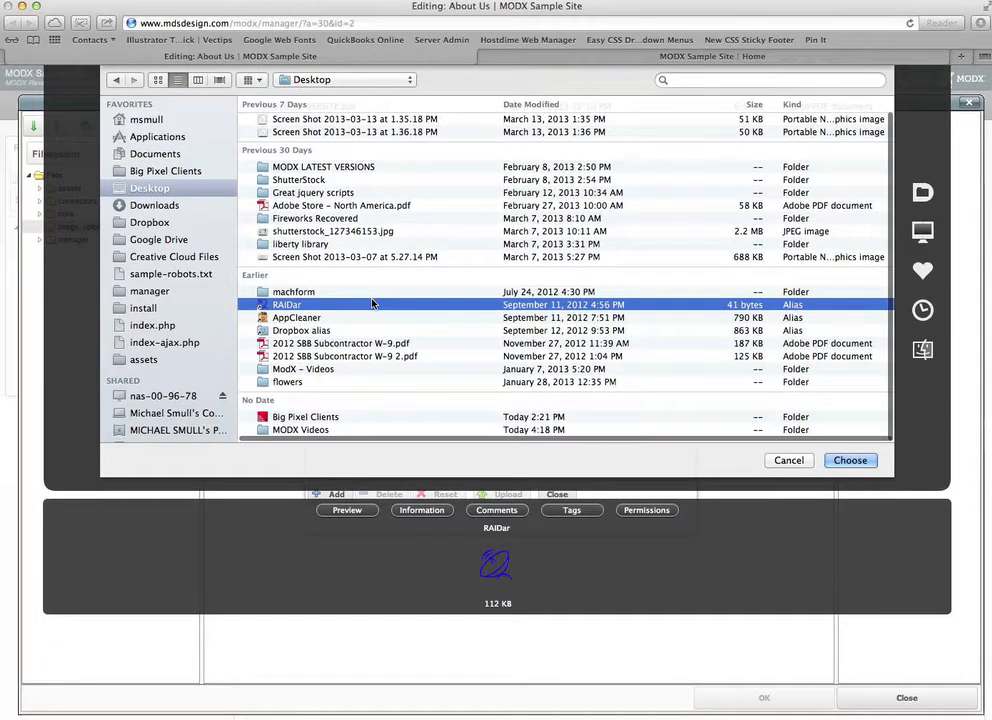
scroll(372, 303, up, 2)
scroll(372, 303, down, 2)
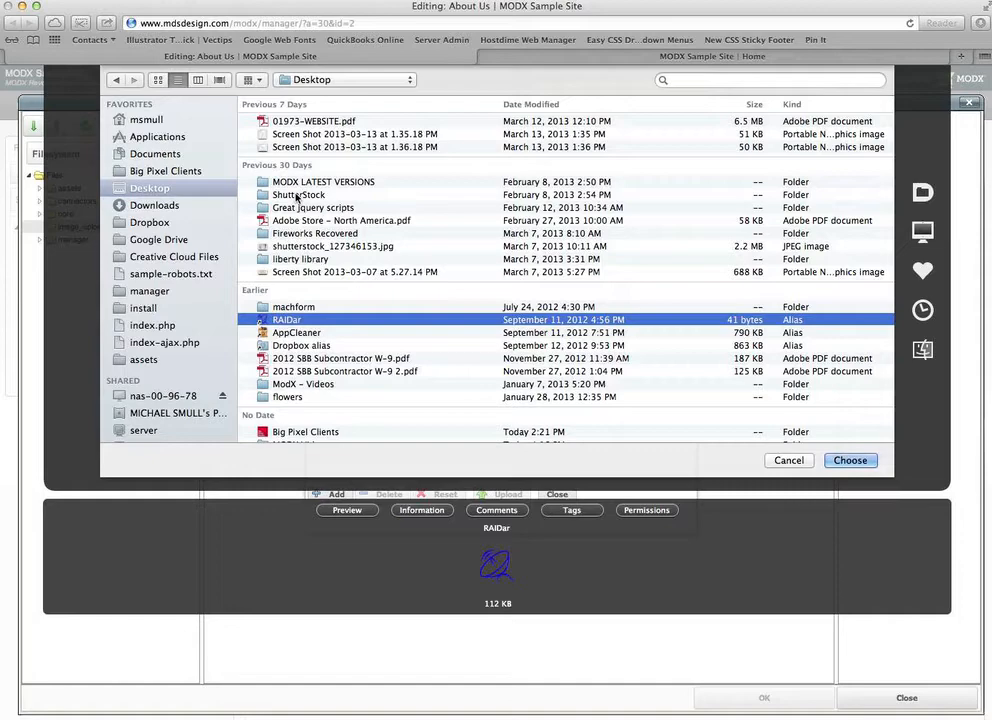
key(Down)
key(Down)
key(Down)
key(Down)
key(Down)
key(Down)
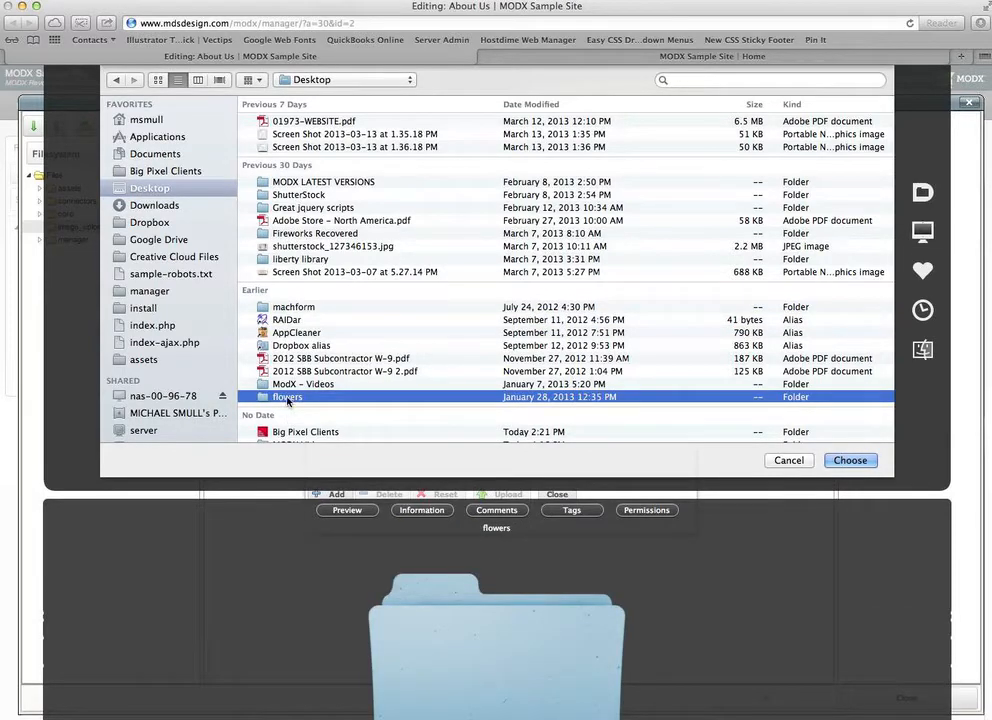
double_click(288, 398)
click(295, 213)
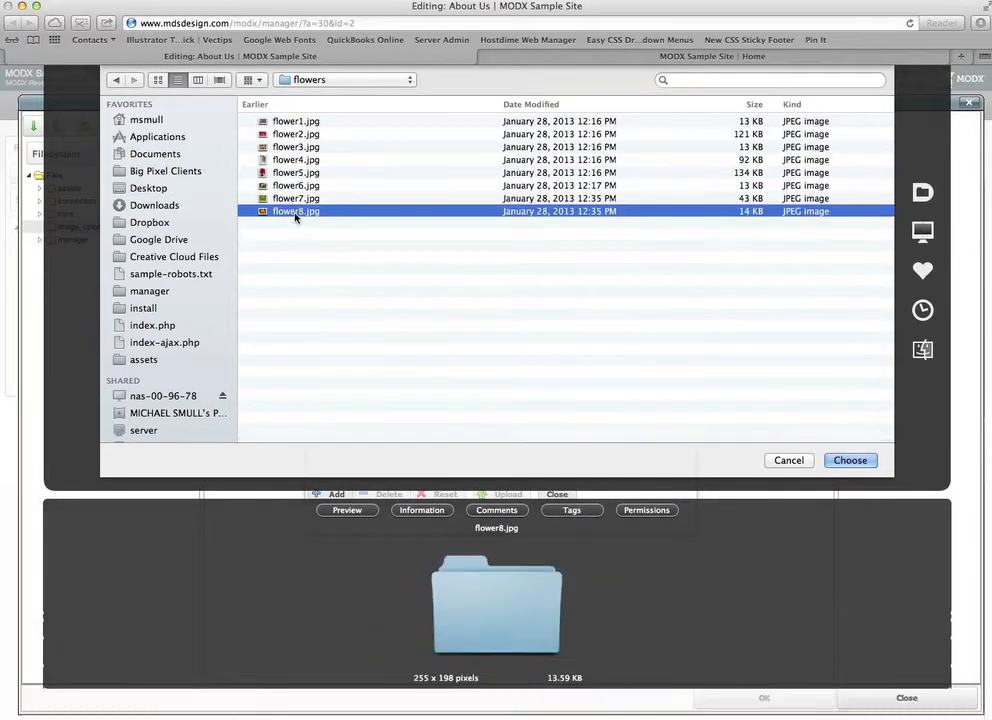
key(Up)
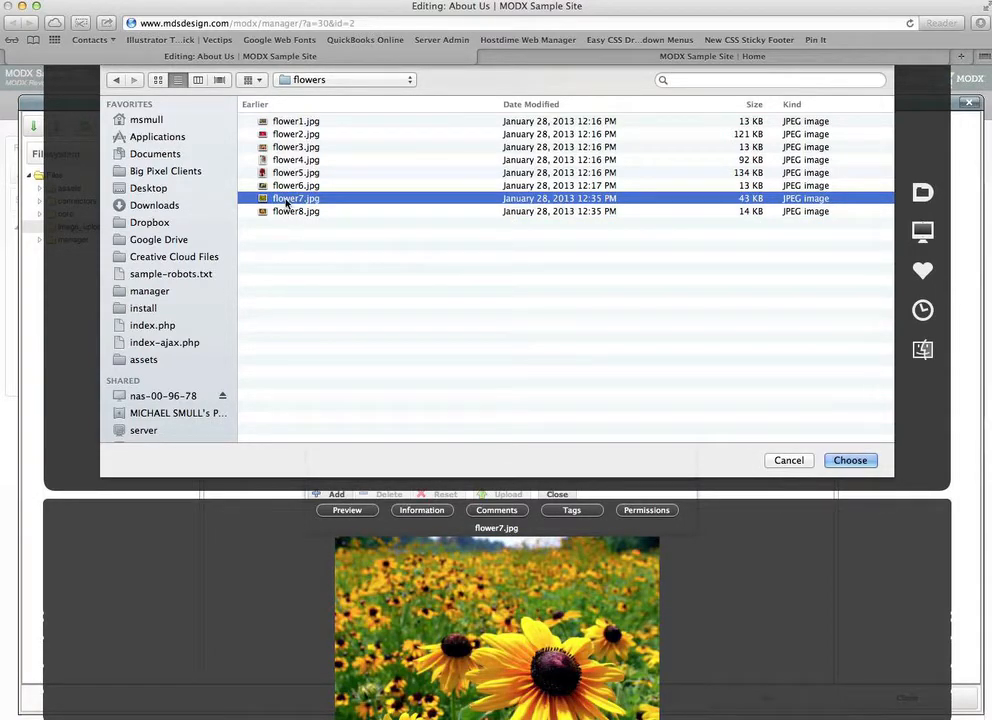
double_click(287, 204)
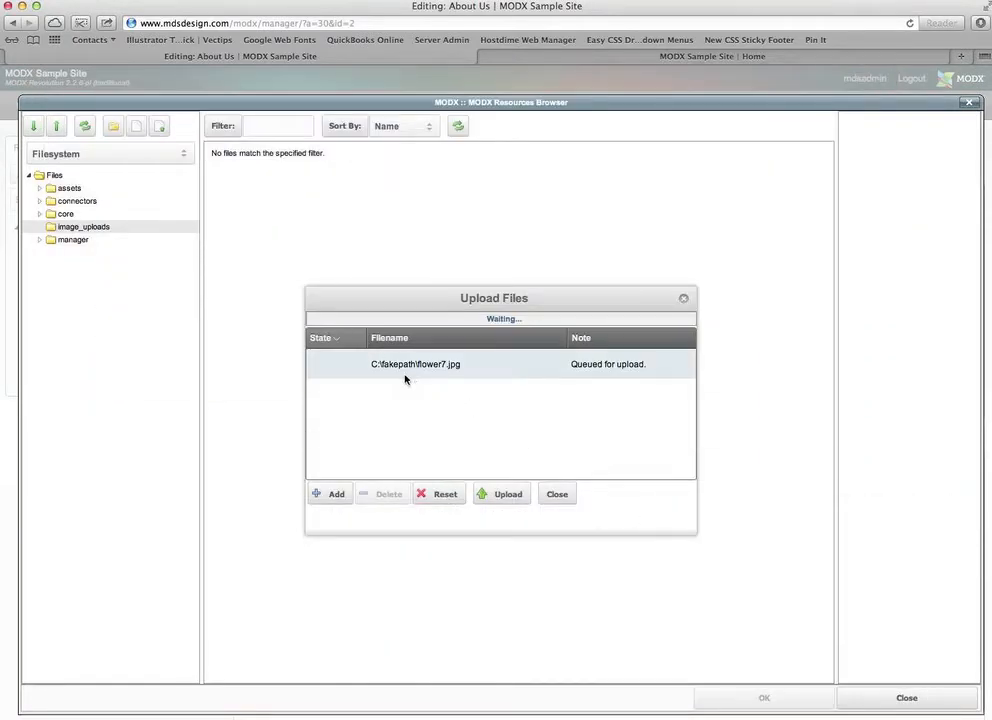
- Upload flower7.jpg to image_uploads, close the upload window, and use it as the Image URL
click(507, 493)
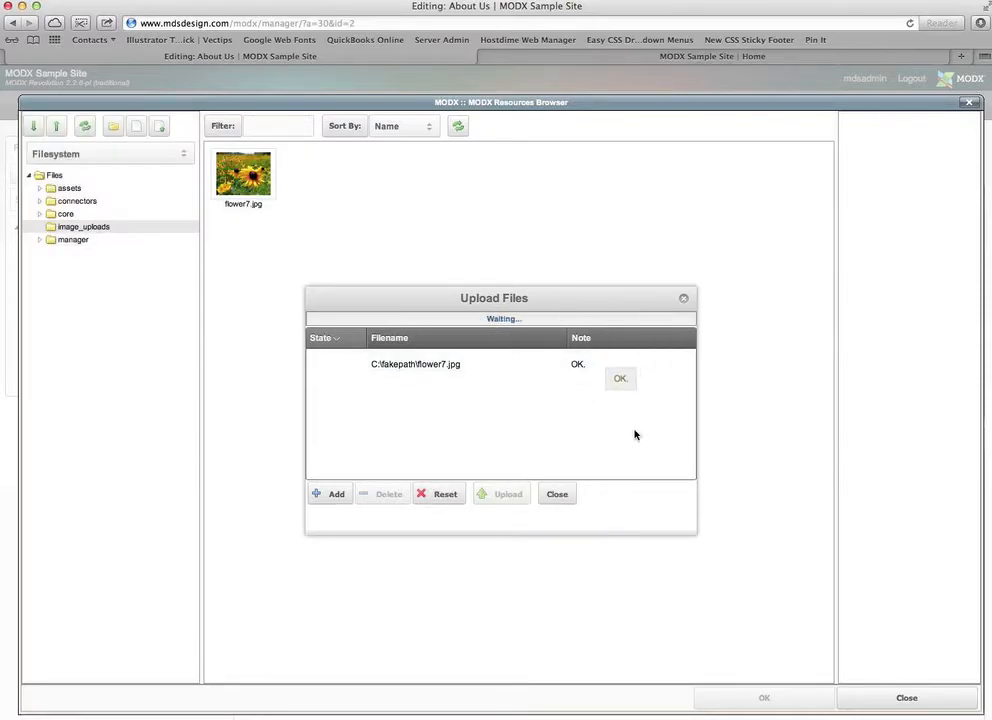
click(554, 493)
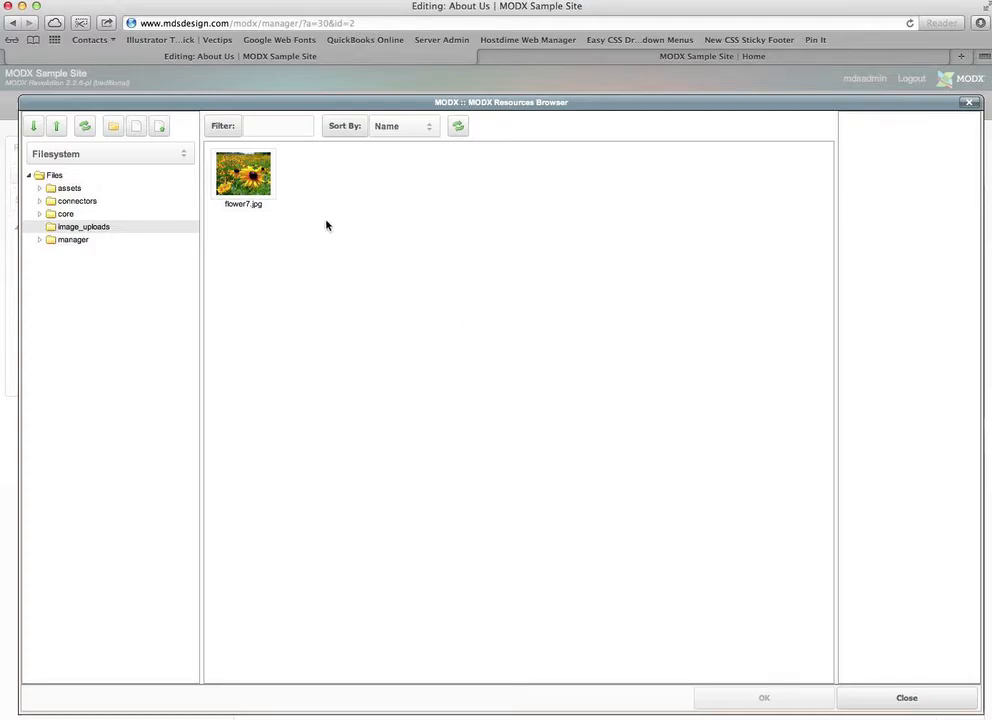
double_click(232, 172)
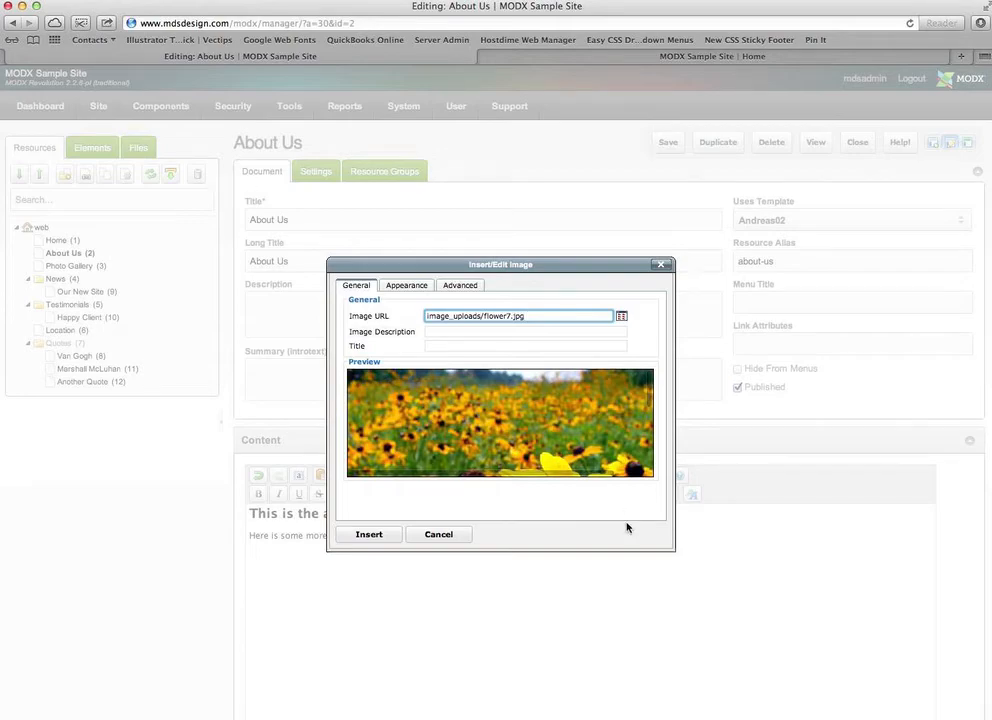
- Give the image the description 'Flowers by MDS Design' and insert it into the About Us content
scroll(557, 414, down, 4)
scroll(557, 414, down, 5)
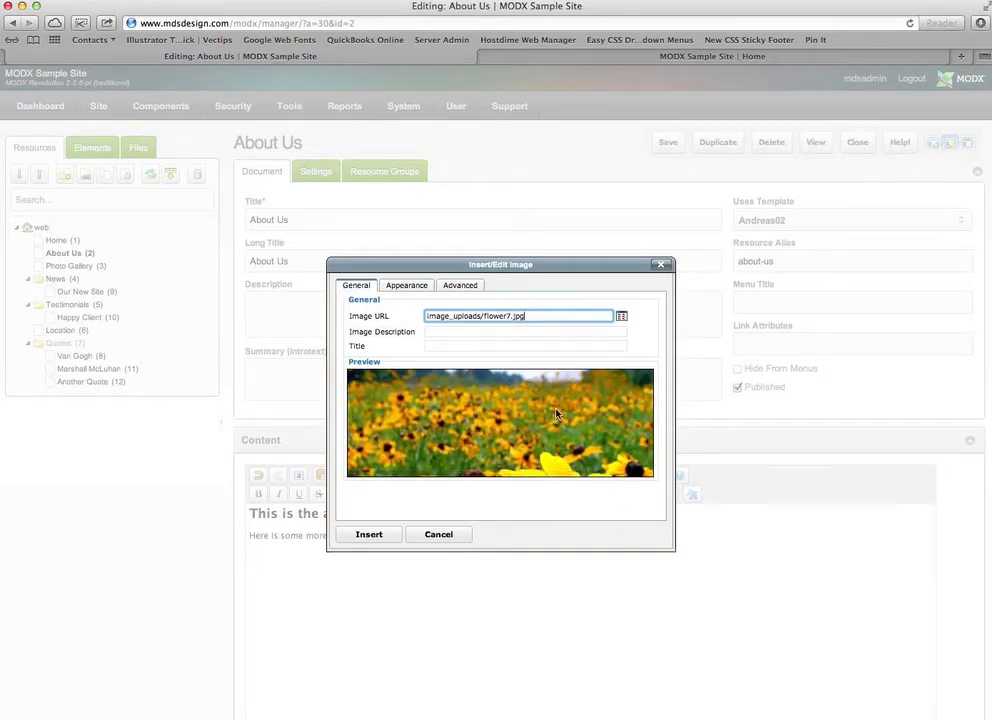
click(443, 331)
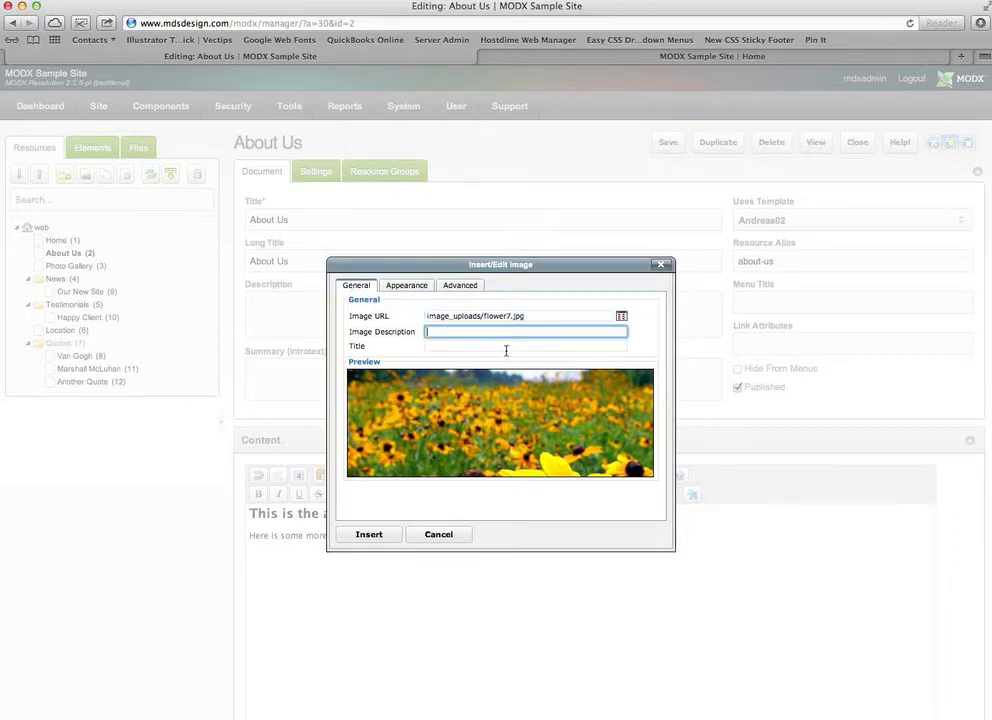
text(Flowers by MDS Design)
key(Tab)
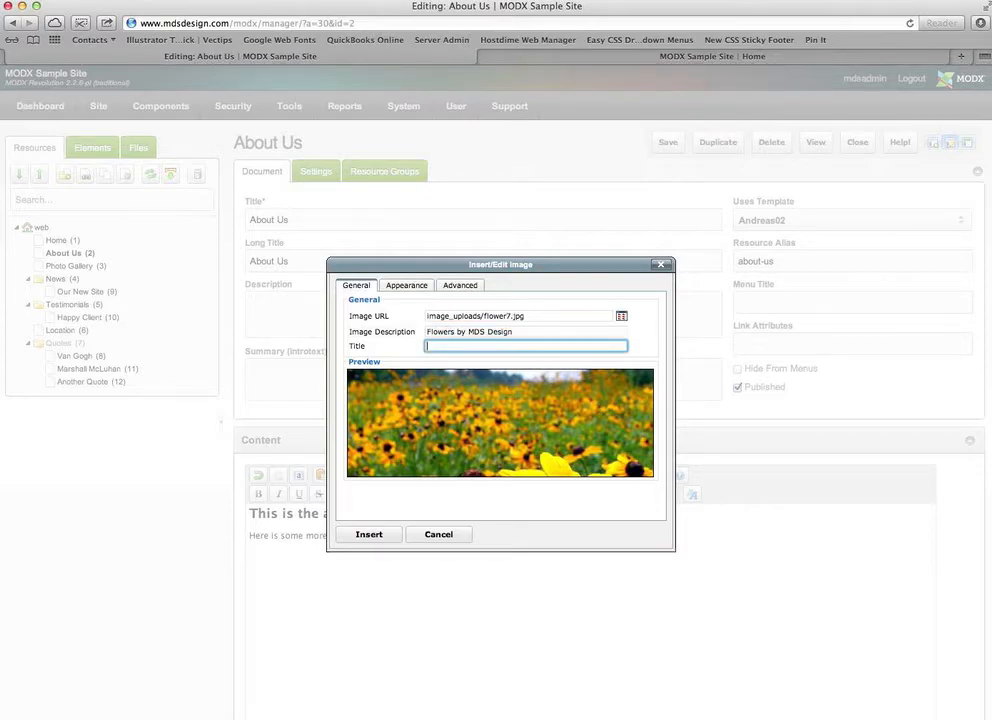
text(Flowers by MDS Design)
click(389, 537)
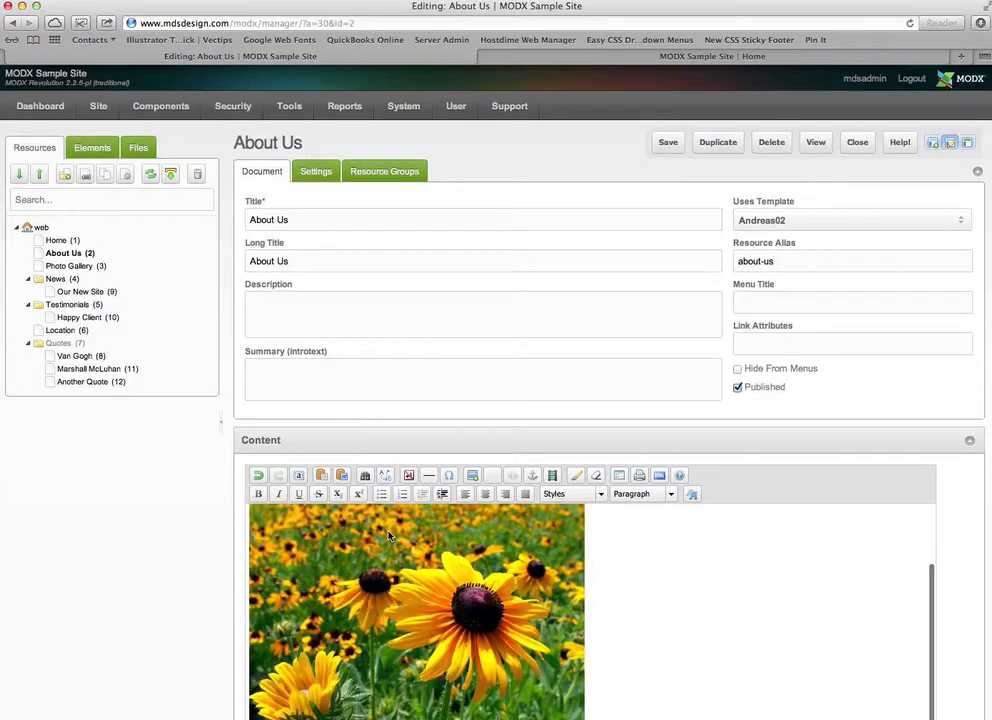
- Save the About Us page and view it on the live site
scroll(680, 585, down, 2)
scroll(680, 585, up, 2)
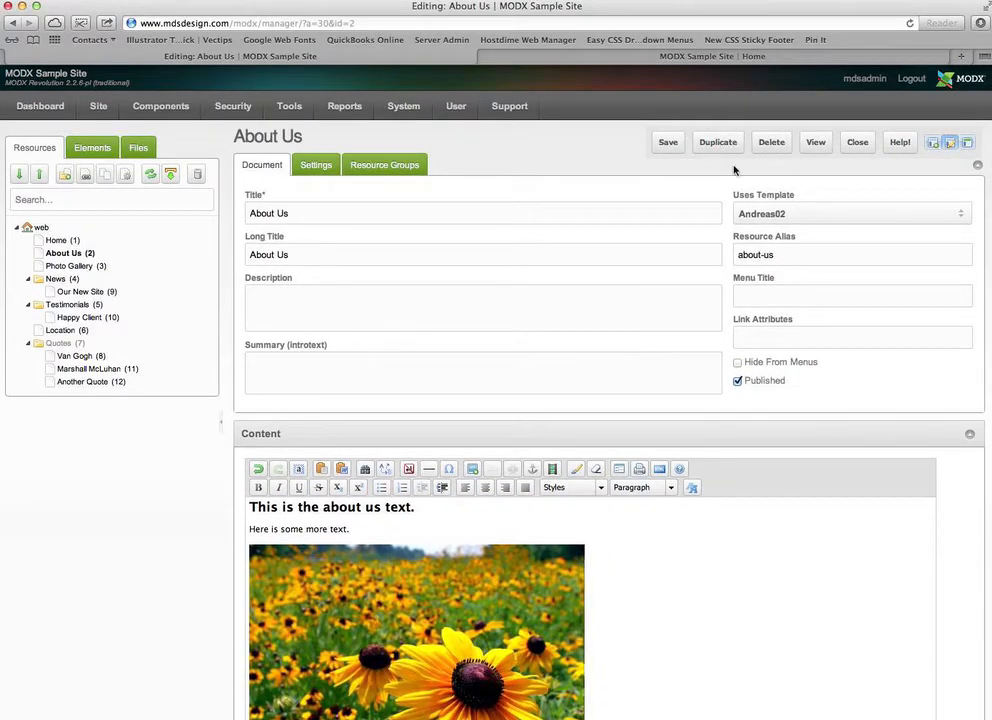
click(655, 144)
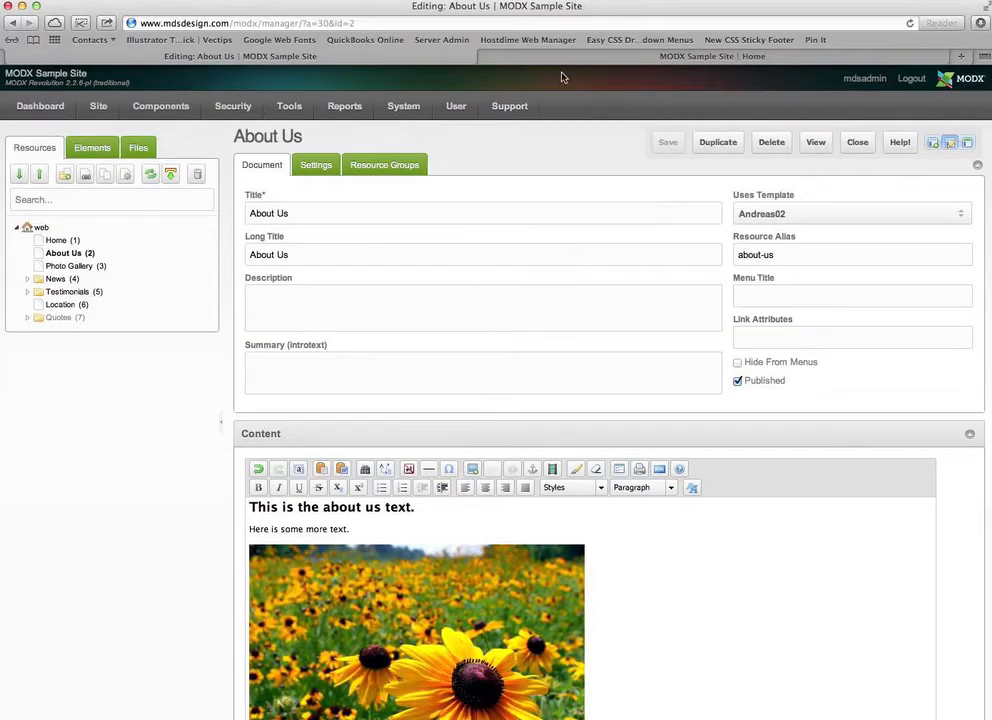
click(580, 58)
click(252, 312)
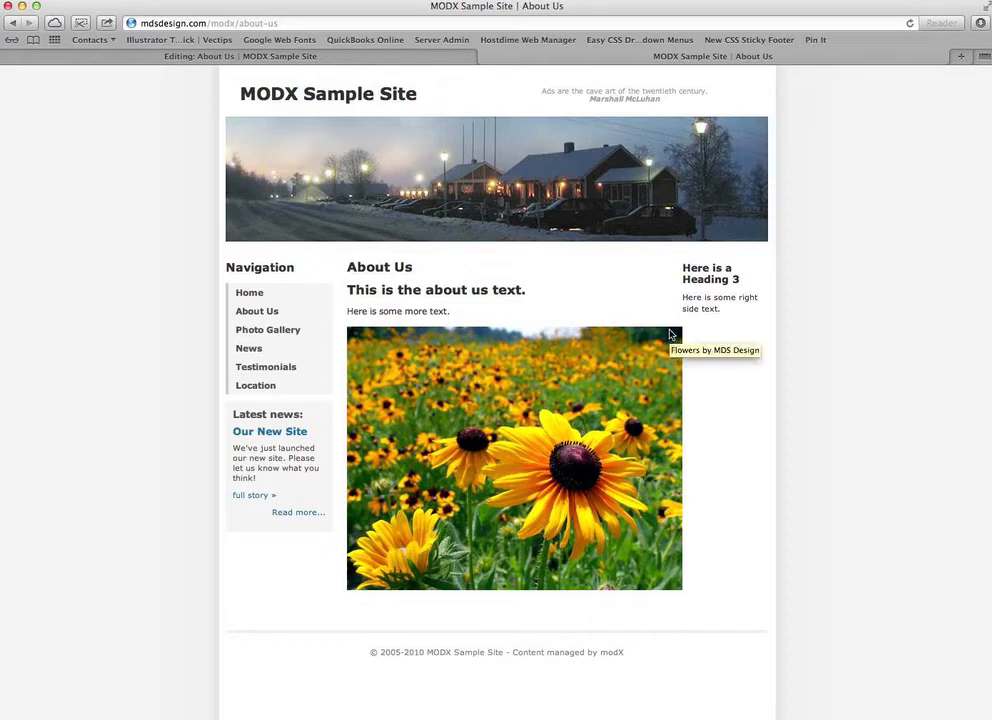
- Back in the manager, open the flower image's Appearance settings (currently 470 × 369 px)
click(363, 59)
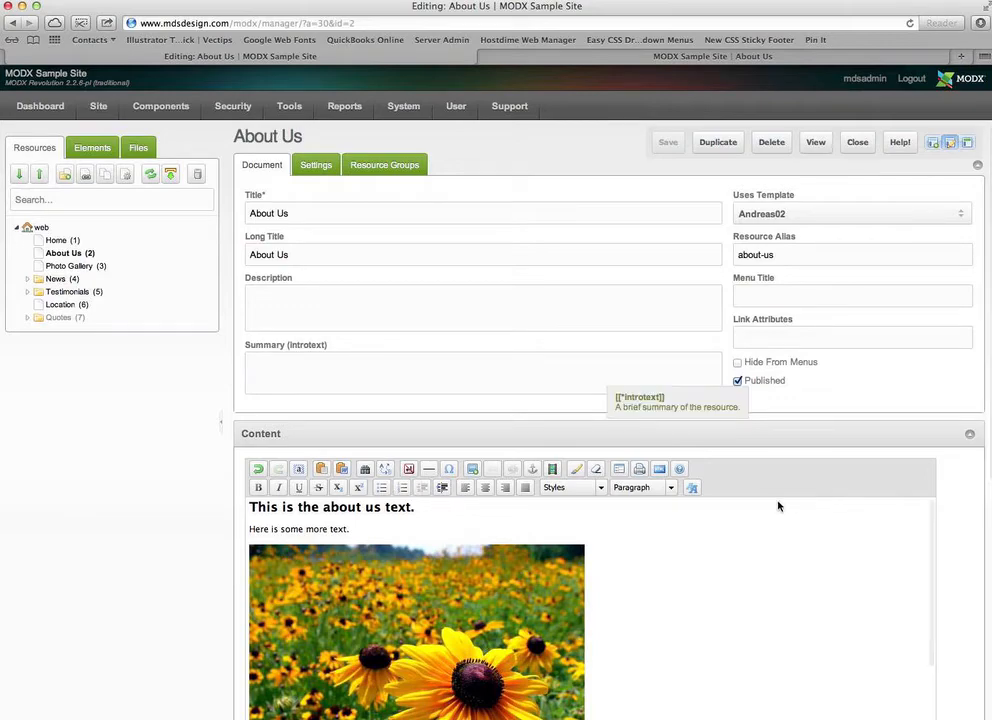
click(533, 598)
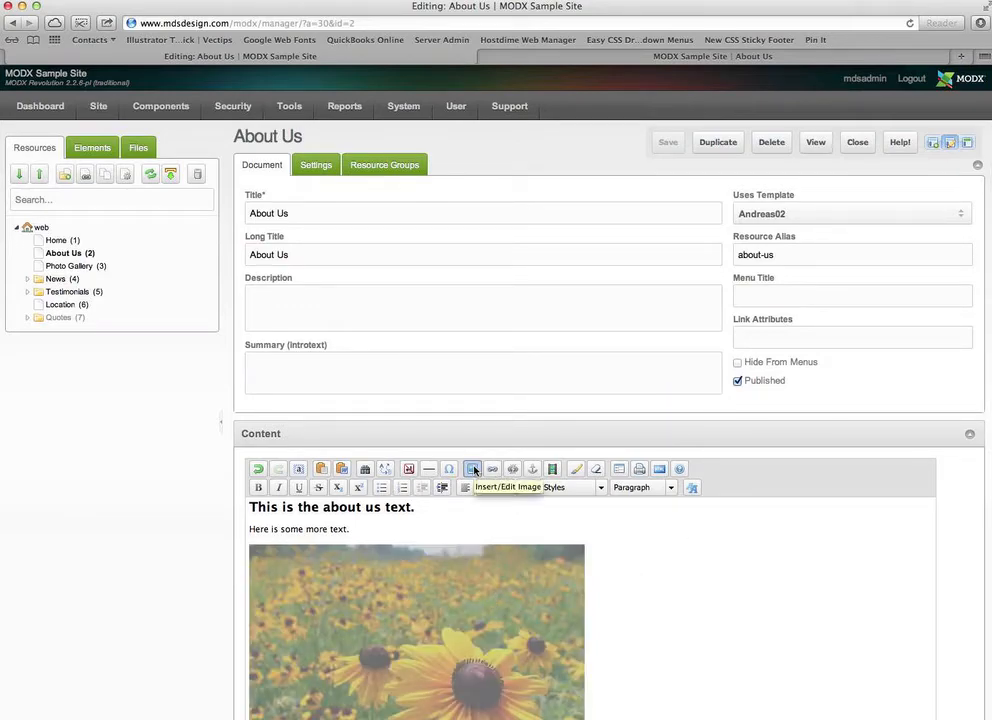
click(474, 470)
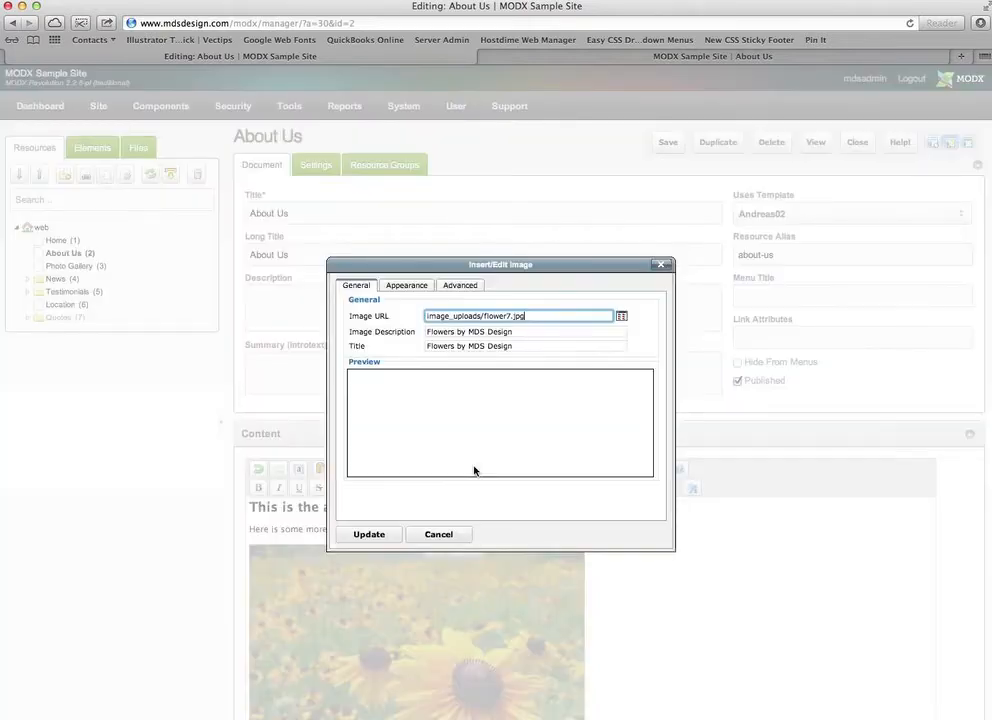
click(406, 286)
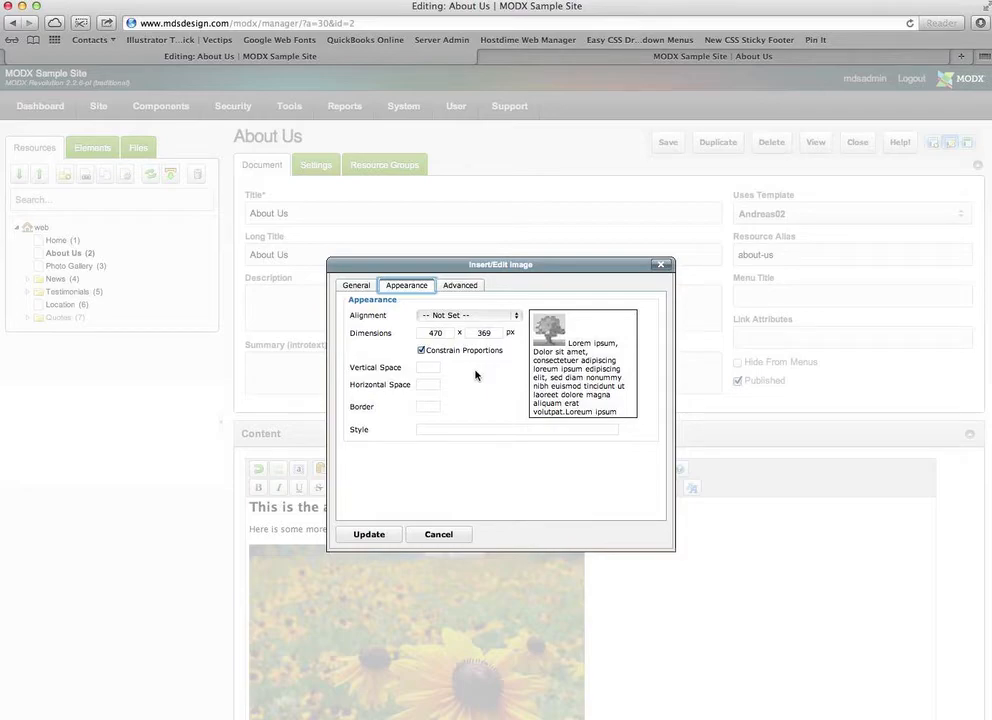
- Resize the flower image to 300 × 236 px and align it right
double_click(436, 333)
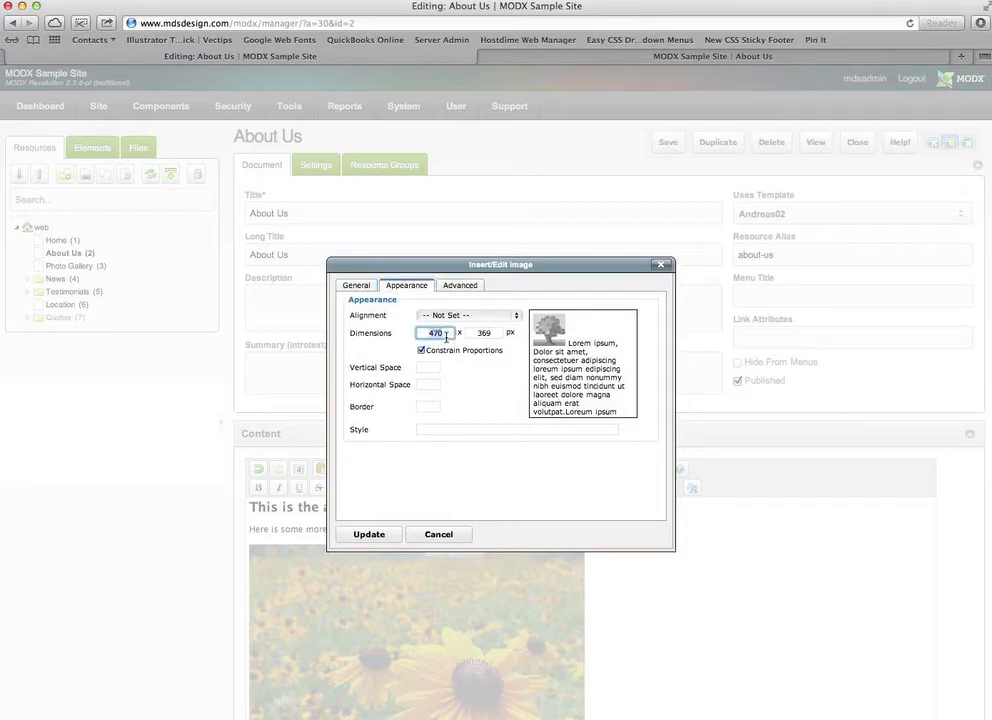
text(300)
key(Tab)
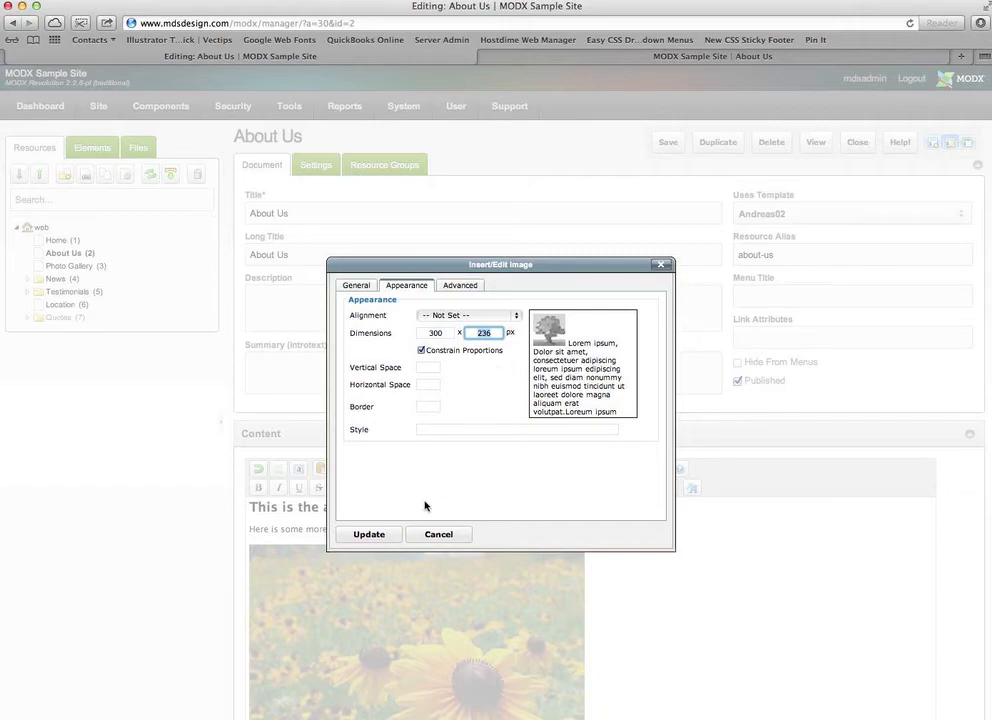
double_click(482, 333)
click(437, 316)
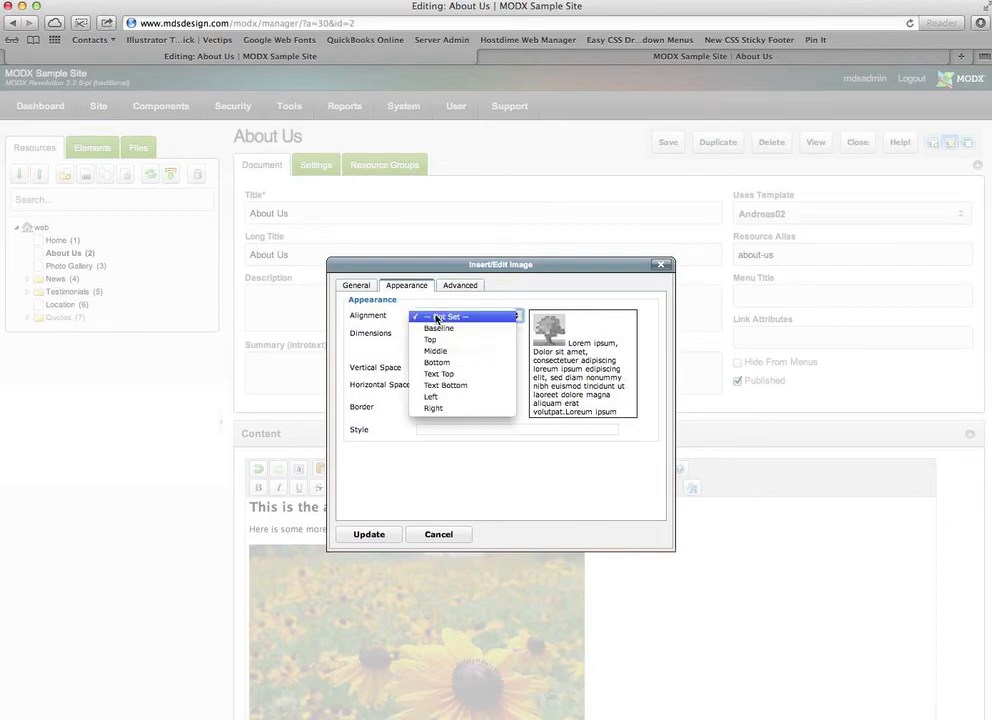
click(440, 408)
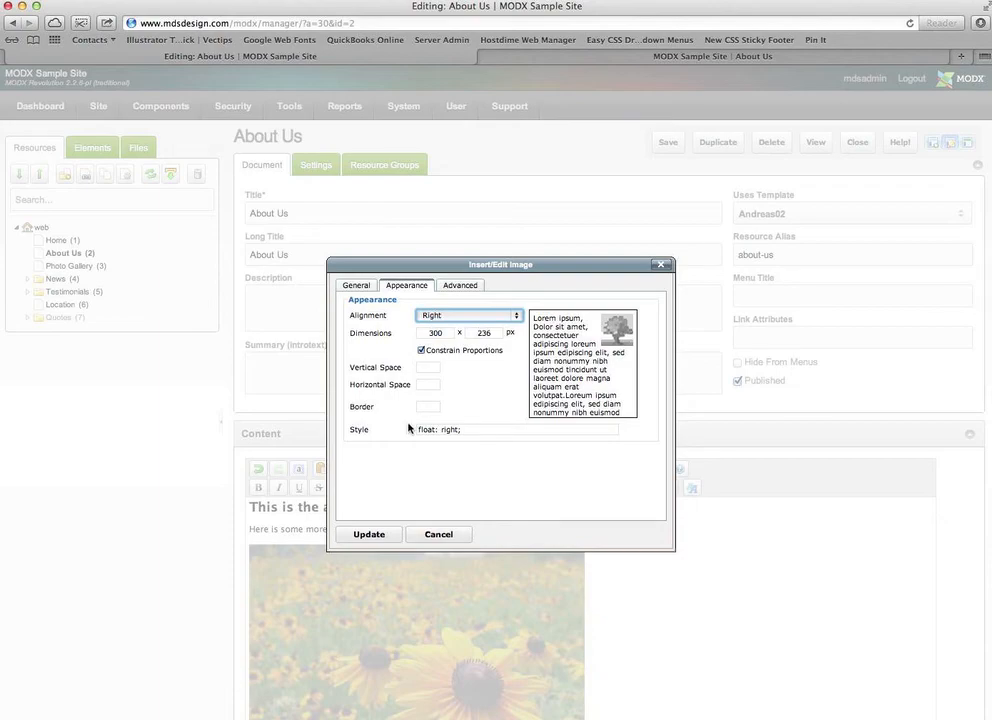
click(370, 535)
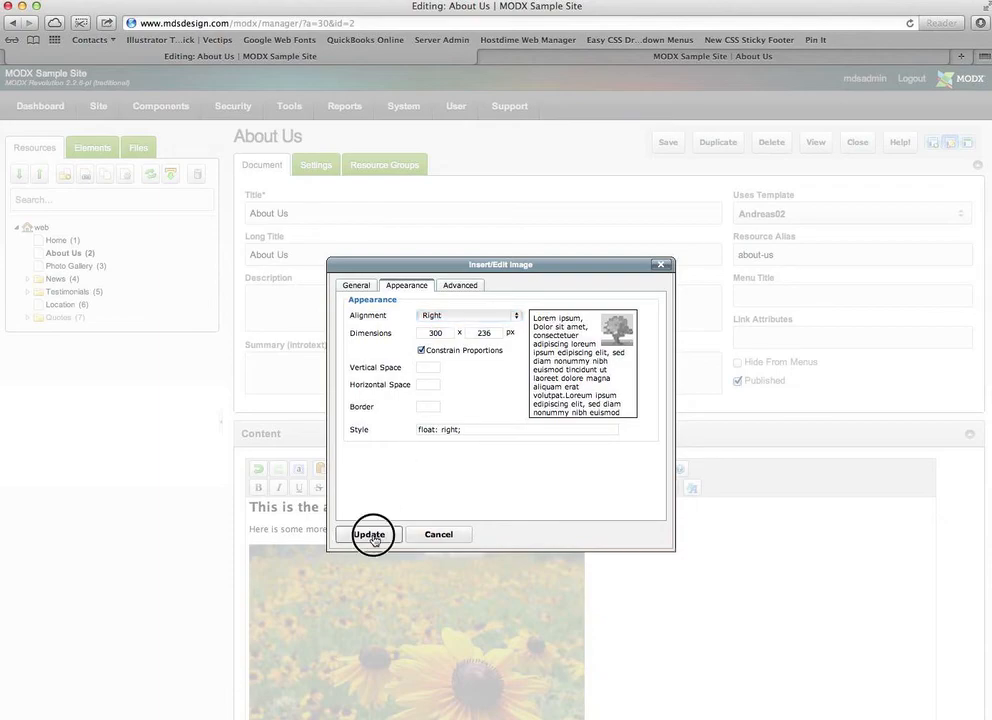
- Save the About Us page and switch to the live site
click(670, 570)
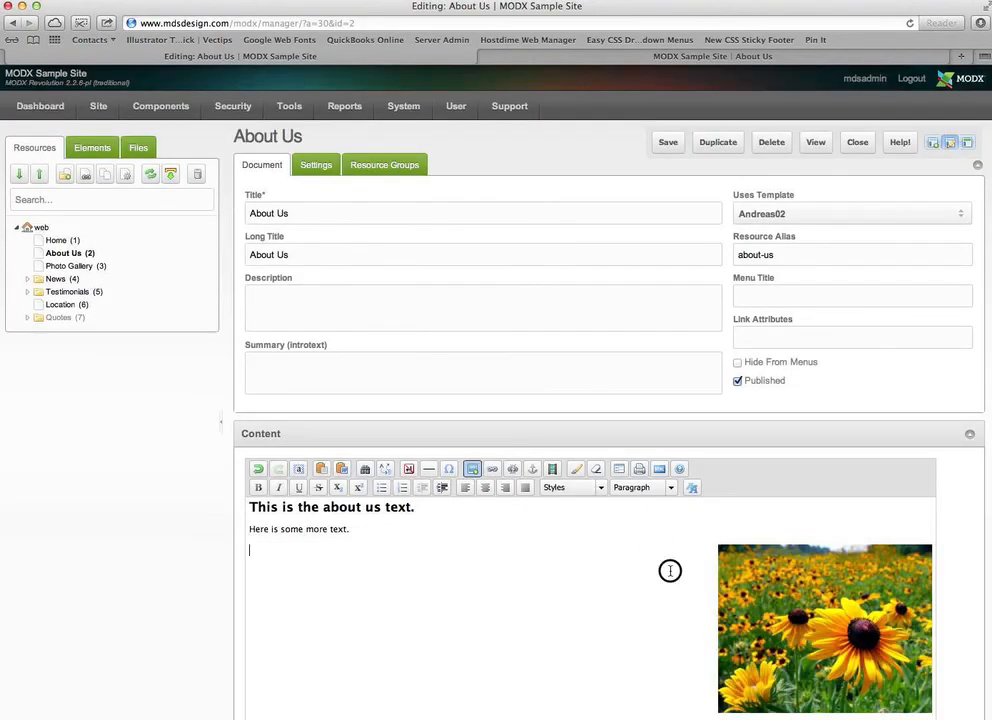
click(667, 143)
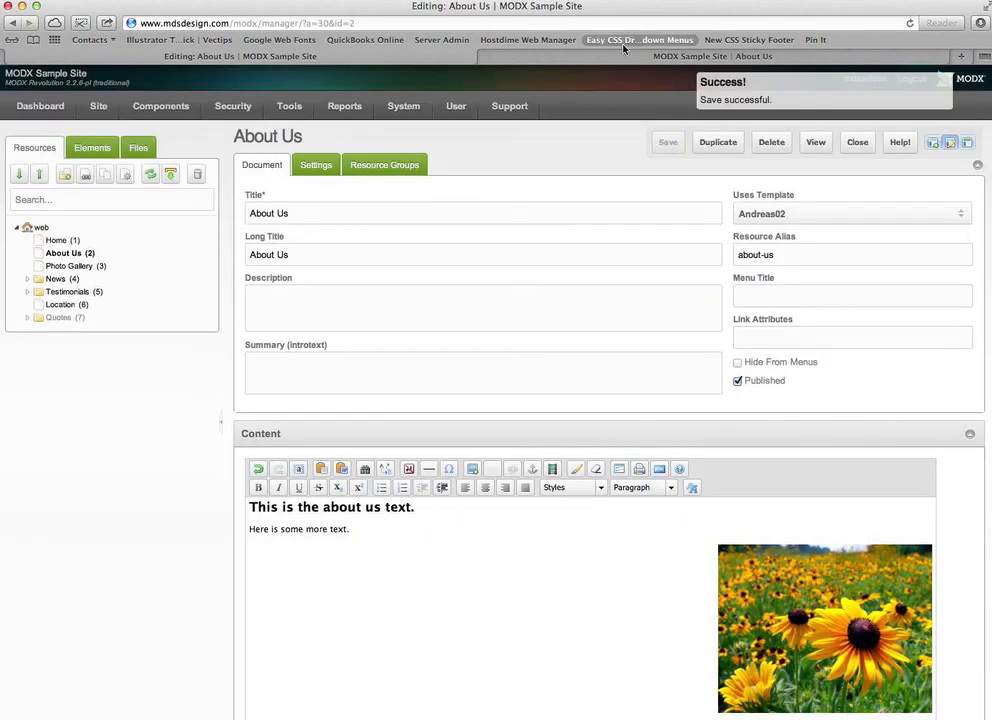
click(581, 62)
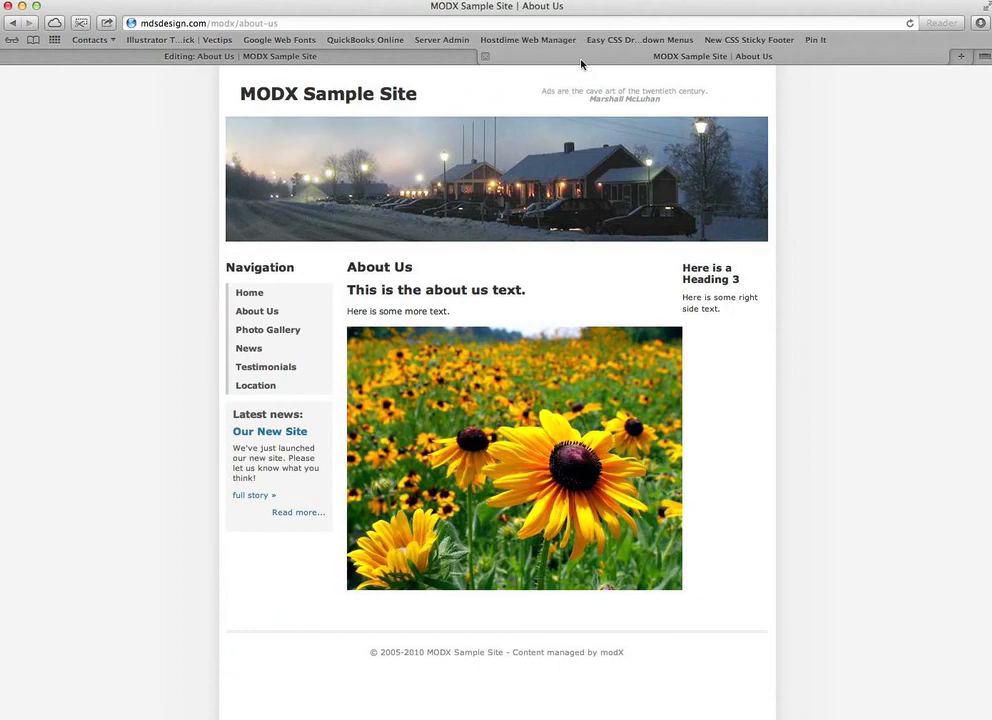
- Reload the live About Us page to show the 300 px right-aligned flower image
key(super+r)
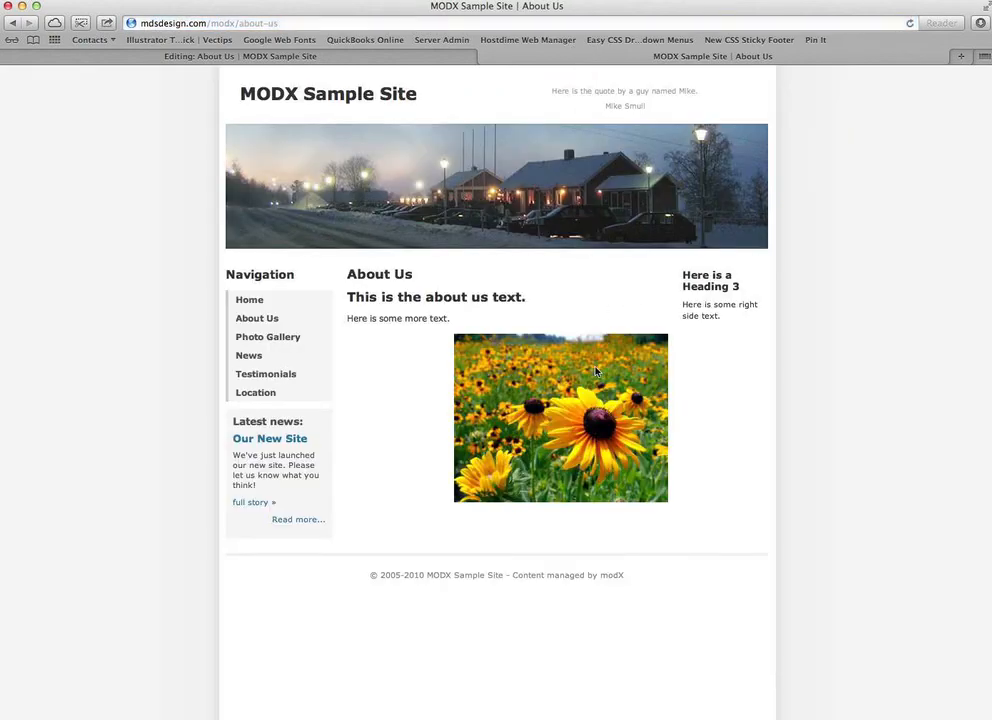
mouse_move(596, 372)
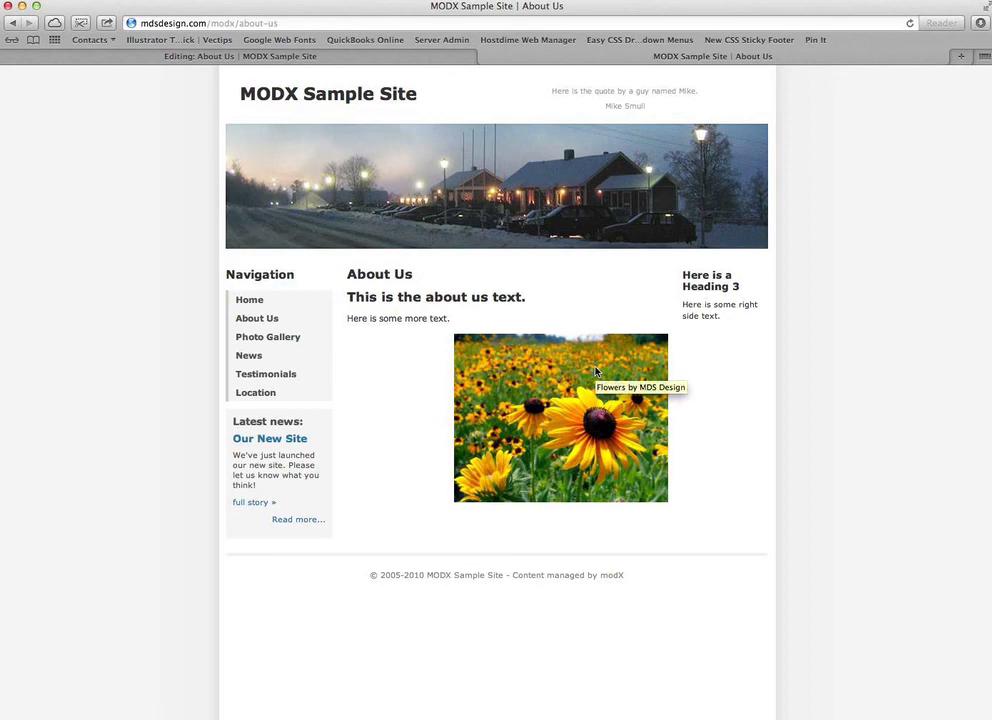